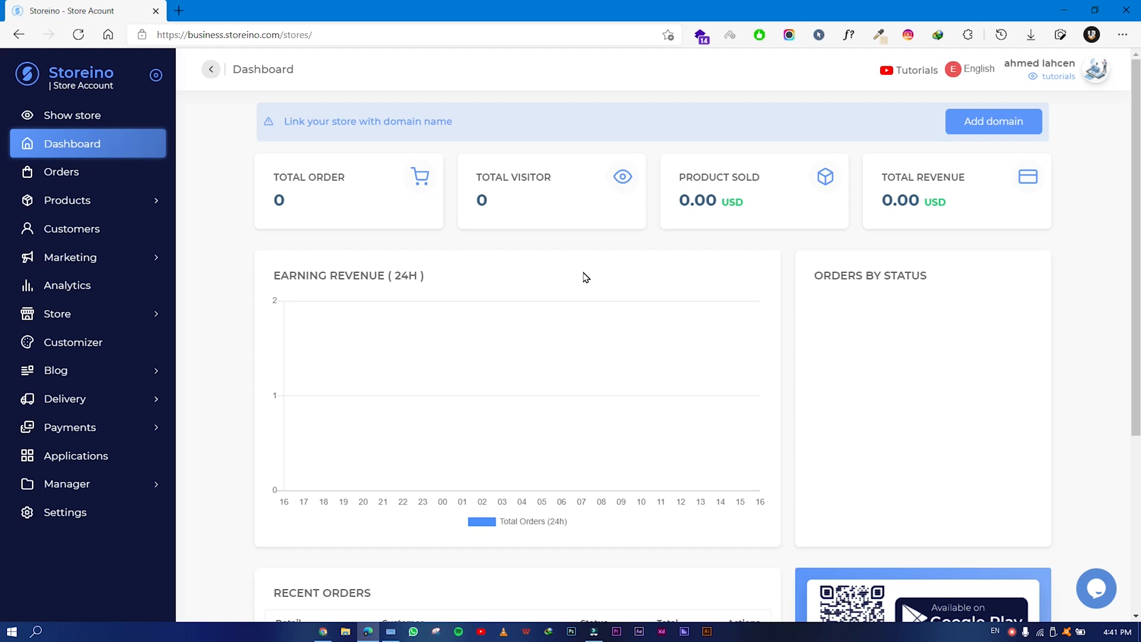
- Open the store's Applications page at the Google Sheets app
{"action": "left_click", "coordinate": [82, 461]}
{"action": "scroll", "coordinate": [425, 402], "scroll_direction": "down", "scroll_amount": 10}
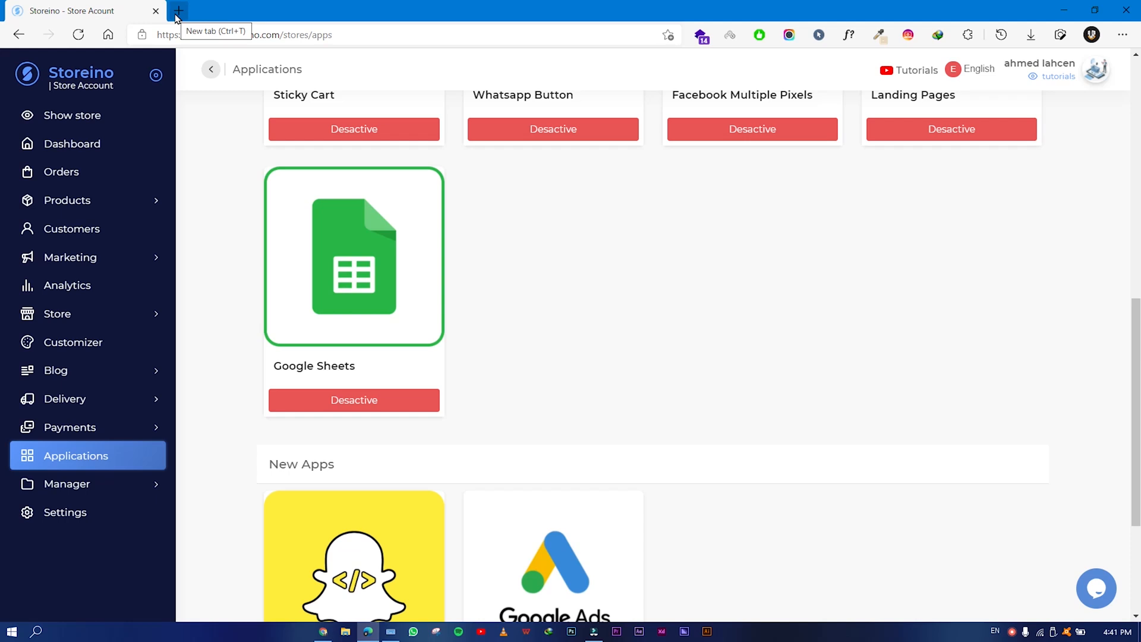
- Open market.storeino.com in a new browser tab and go to the Google Sheet app's page
{"action": "left_click", "coordinate": [176, 15]}
{"action": "type", "text": "ma"}
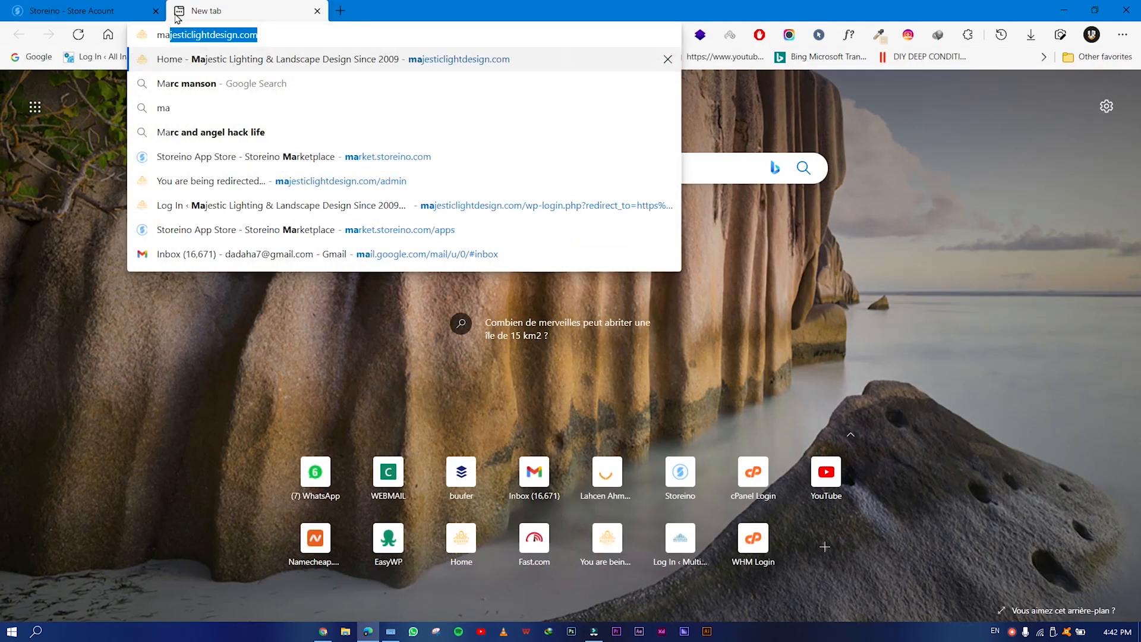
{"action": "key", "text": "BackSpace"}
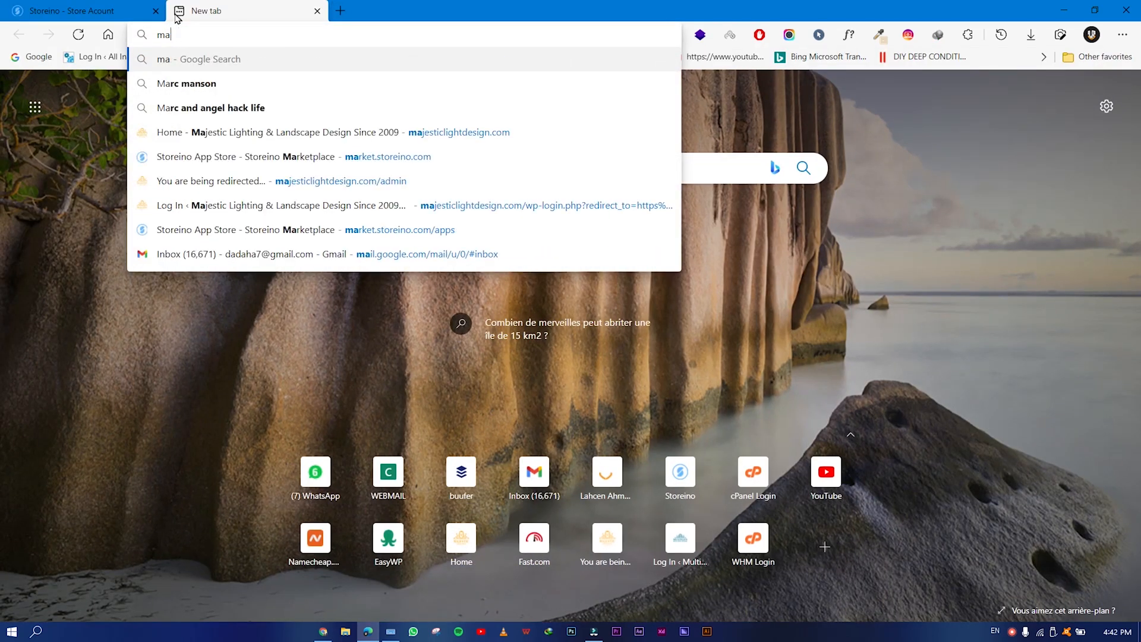
{"action": "type", "text": "rk"}
{"action": "key", "text": "Return"}
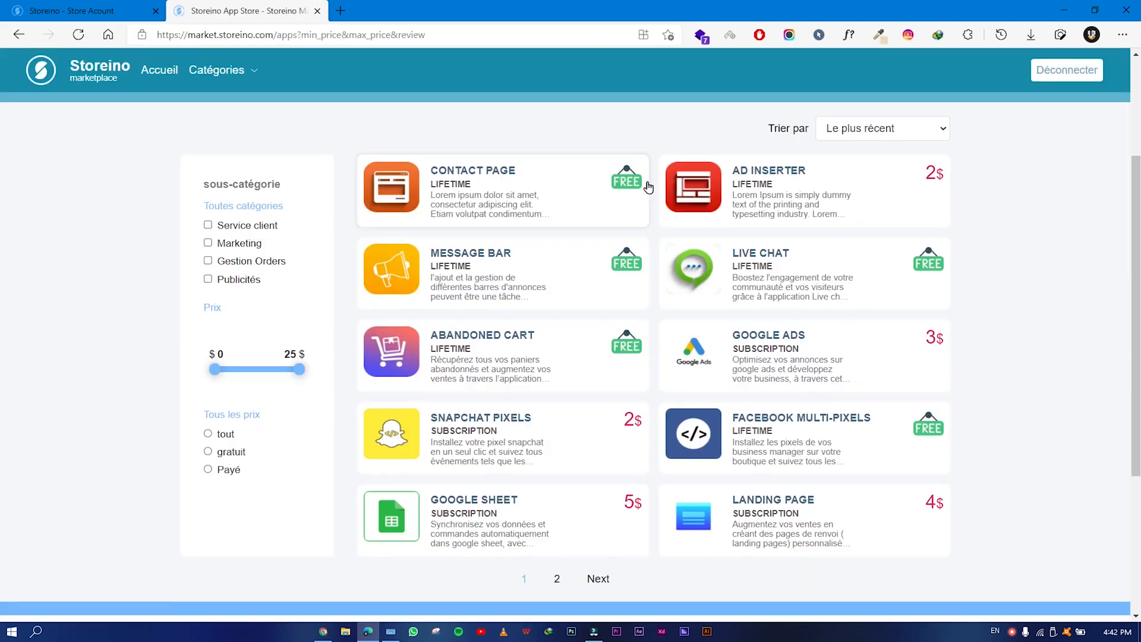
{"action": "scroll", "coordinate": [647, 187], "scroll_direction": "down", "scroll_amount": 3}
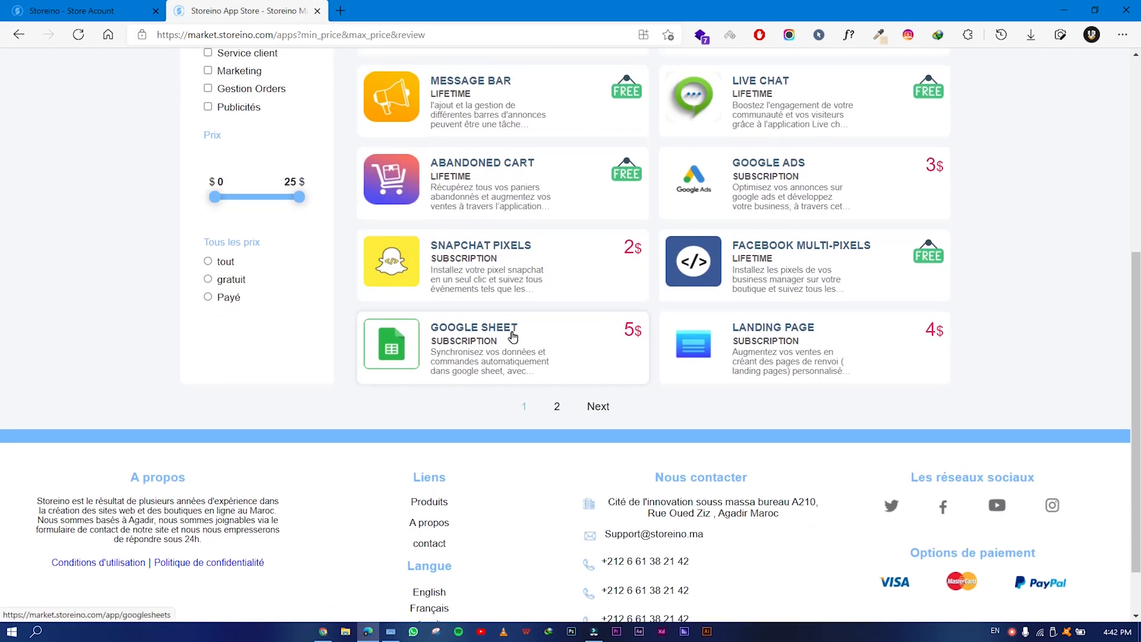
{"action": "left_click", "coordinate": [526, 339]}
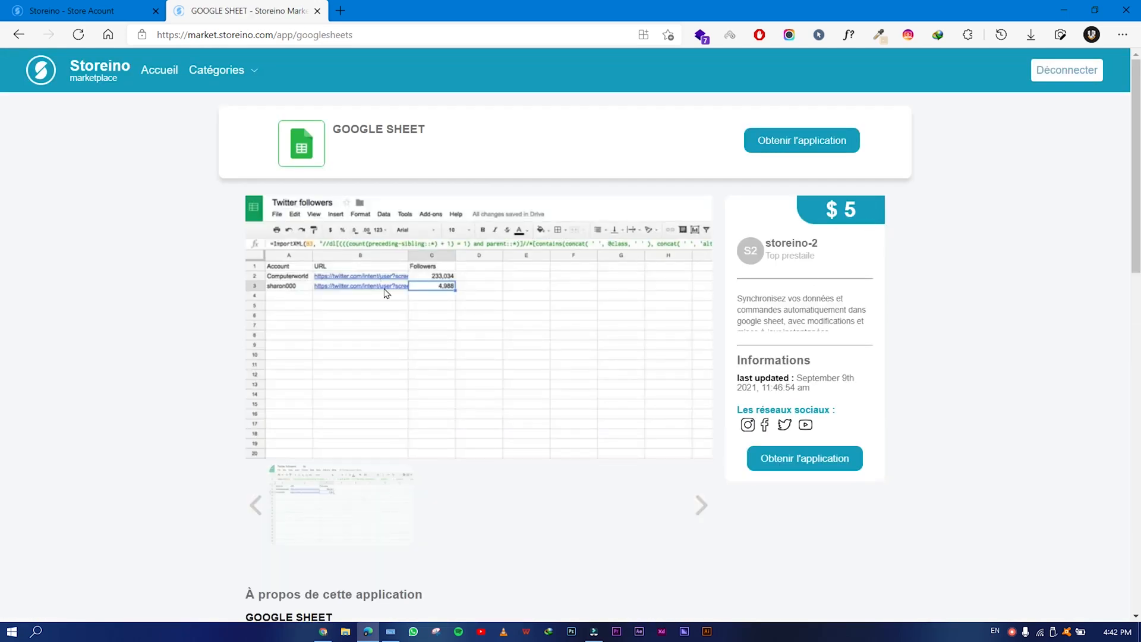
- Switch the marketplace site's language to English
{"action": "scroll", "coordinate": [416, 336], "scroll_direction": "down", "scroll_amount": 15}
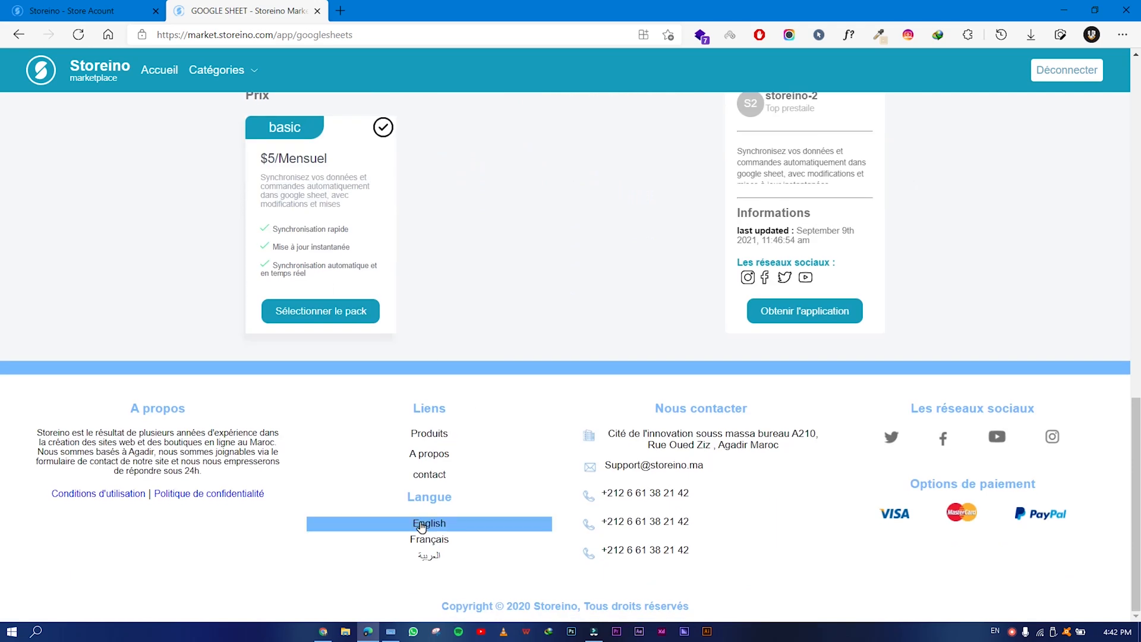
{"action": "left_click", "coordinate": [453, 527]}
{"action": "scroll", "coordinate": [549, 400], "scroll_direction": "up", "scroll_amount": 10}
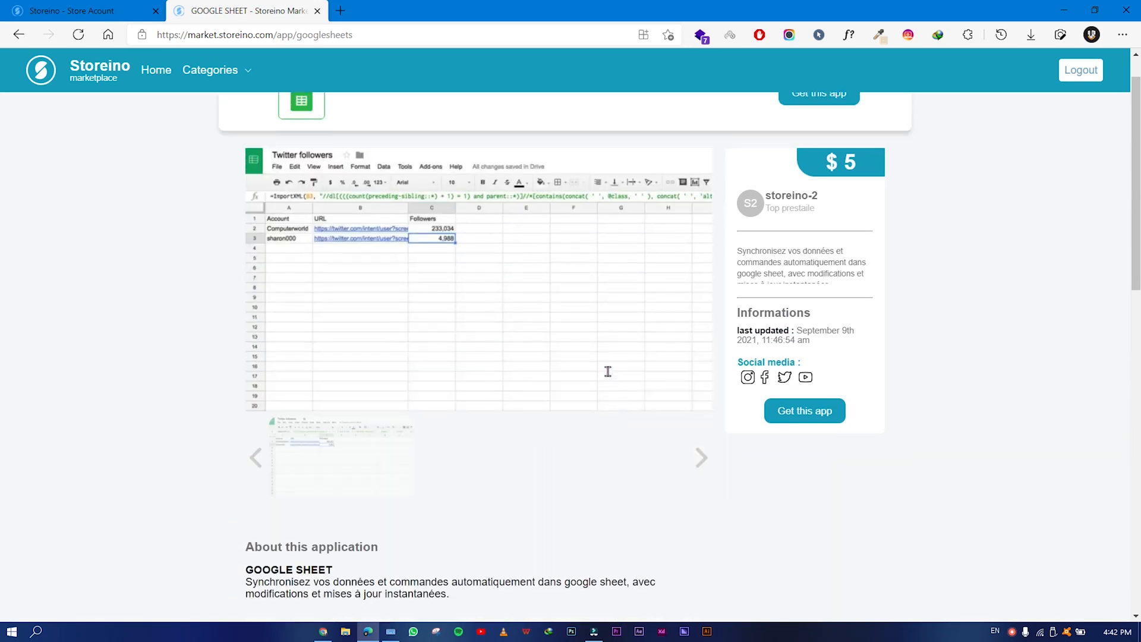
- Start buying the basic $5/Monthly Google Sheet pack for the tutorials.storeino.com store, then cancel at the payment choice
{"action": "scroll", "coordinate": [608, 372], "scroll_direction": "down", "scroll_amount": 10}
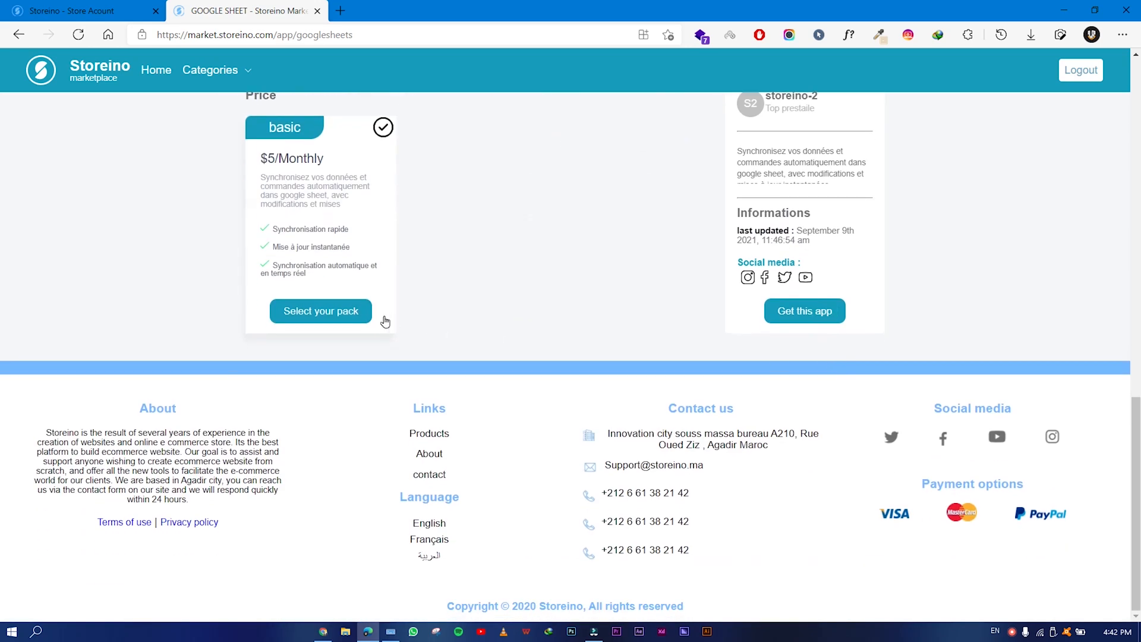
{"action": "left_click", "coordinate": [314, 331]}
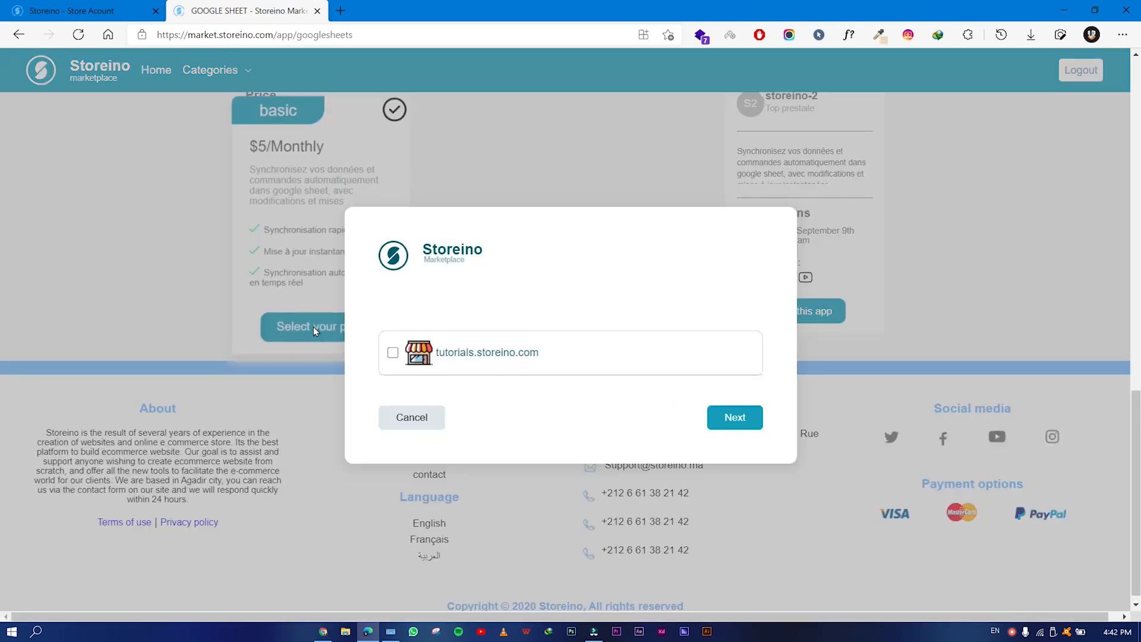
{"action": "left_click", "coordinate": [392, 354]}
{"action": "left_click", "coordinate": [734, 417]}
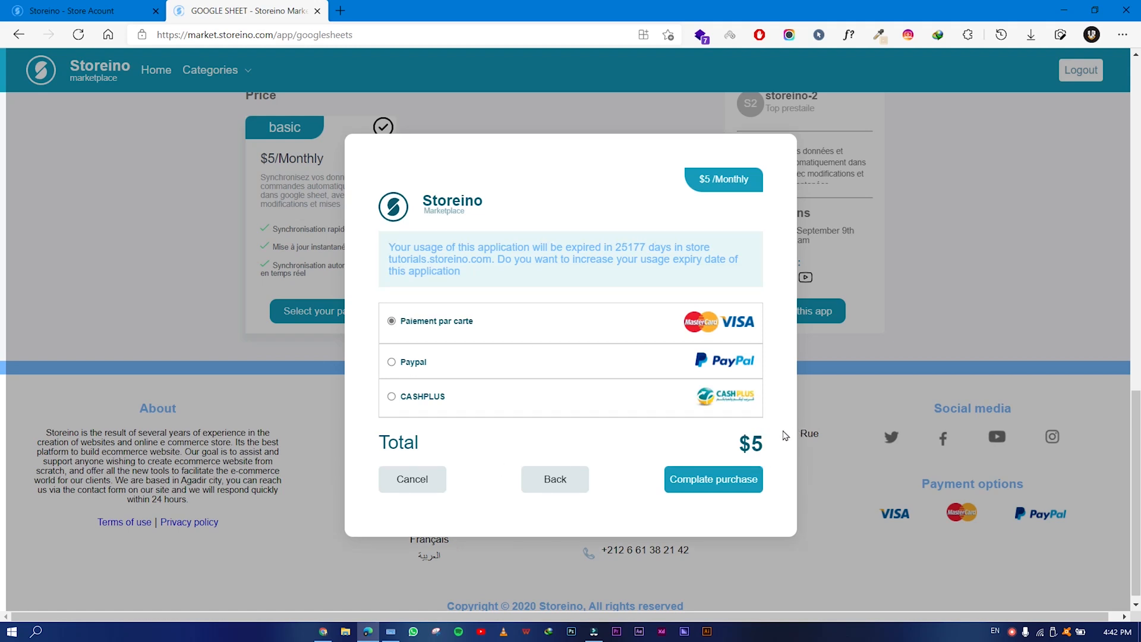
{"action": "left_click", "coordinate": [443, 485]}
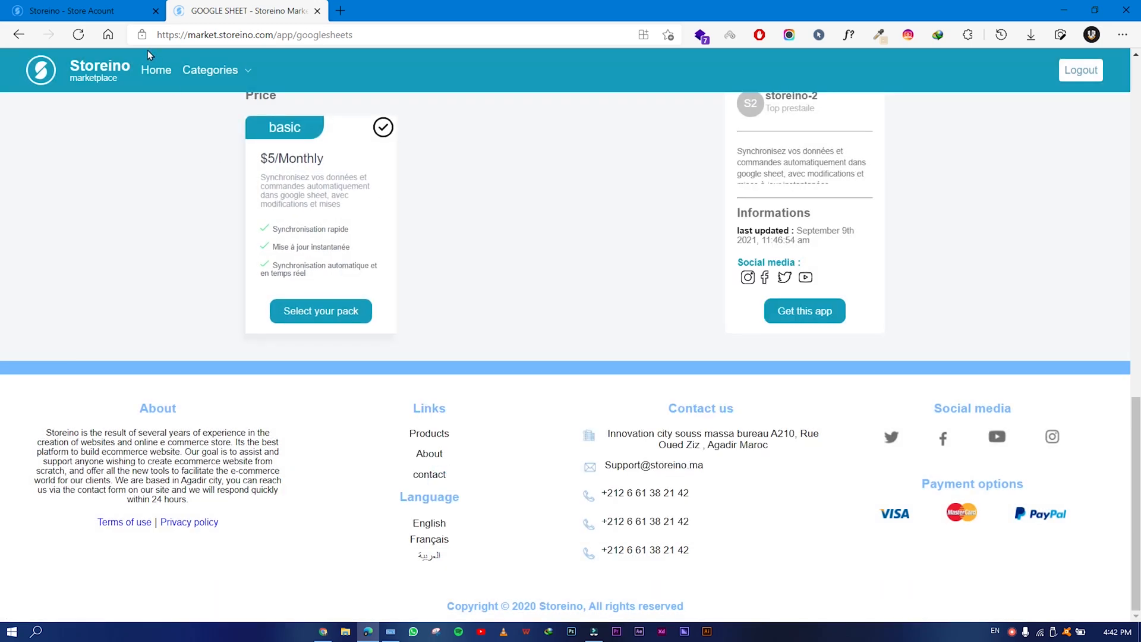
- In the store account's Google Sheets app, delete the existing spreadsheet entry and disconnect the linked Google connection
{"action": "left_click", "coordinate": [73, 6]}
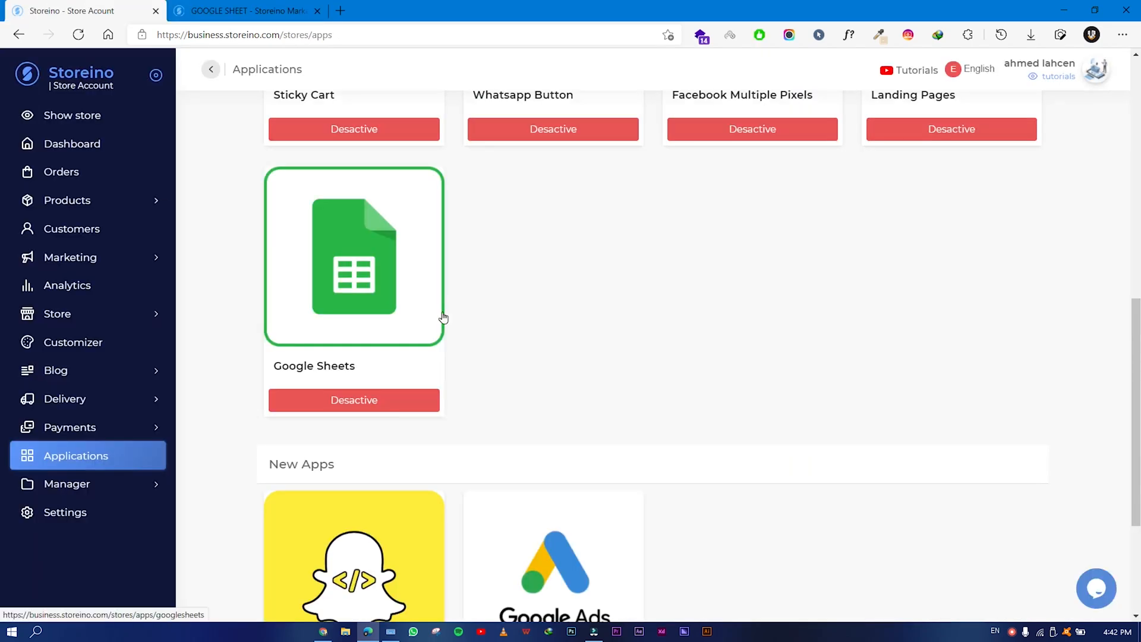
{"action": "left_click", "coordinate": [383, 306]}
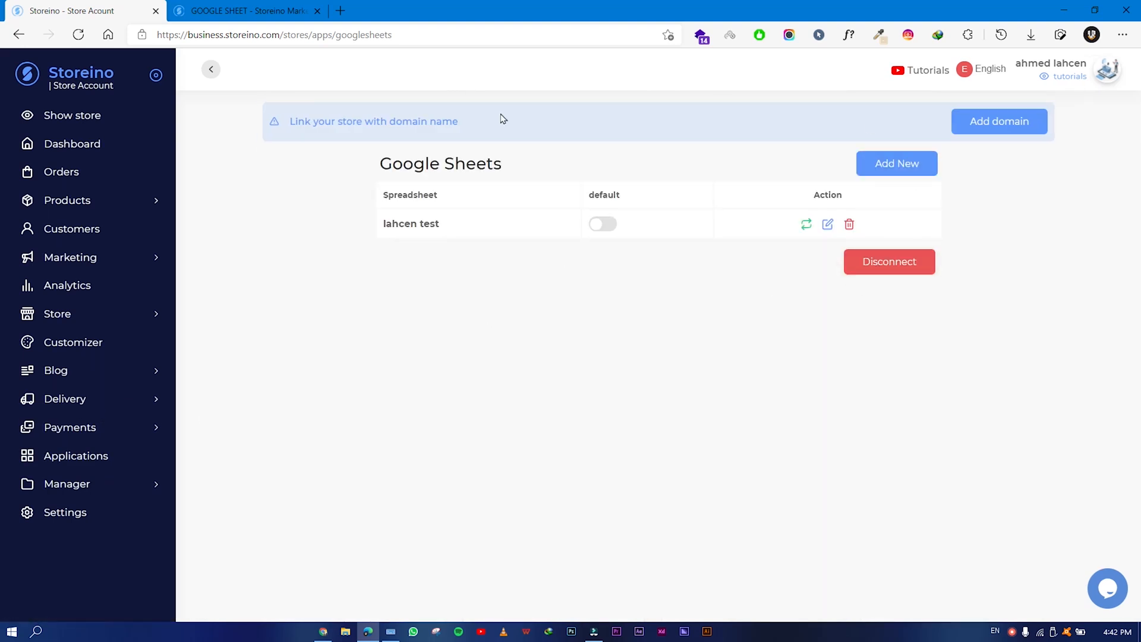
{"action": "left_click", "coordinate": [850, 224]}
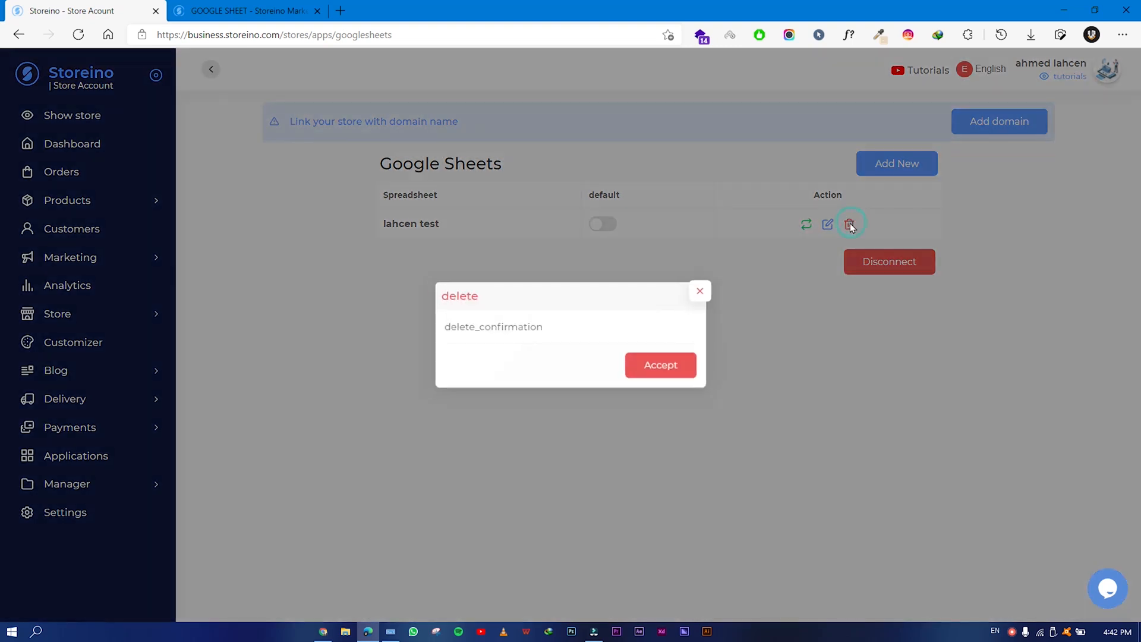
{"action": "left_click", "coordinate": [663, 366]}
{"action": "left_click", "coordinate": [878, 250]}
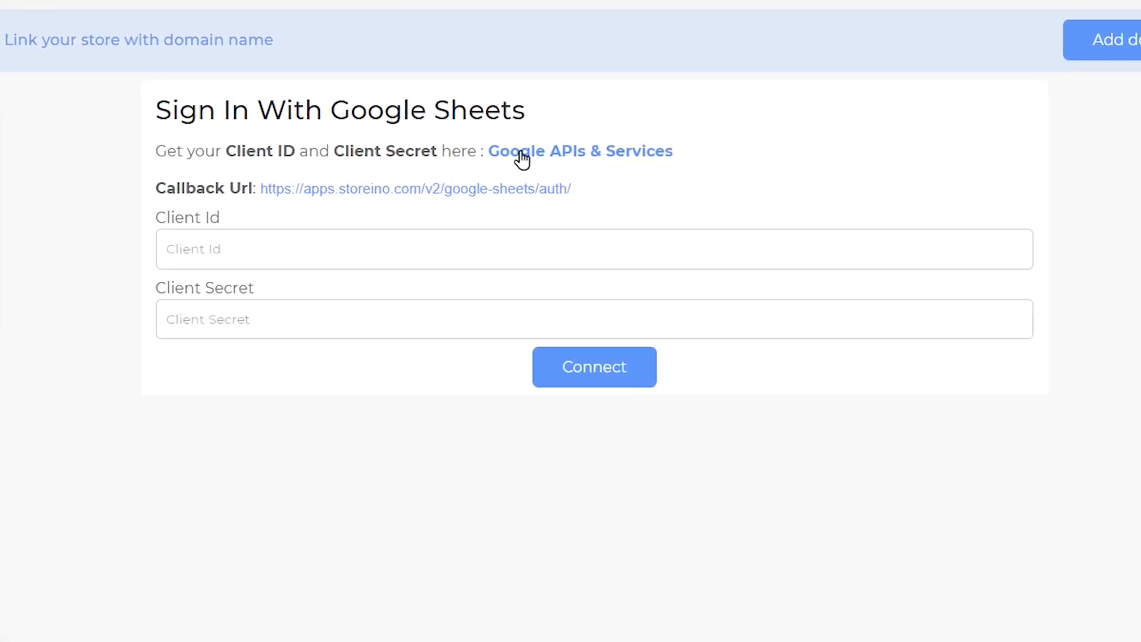
- From Google APIs & Services, create a new project named "storeino google sheet" and make it the active project
{"action": "left_click", "coordinate": [569, 155]}
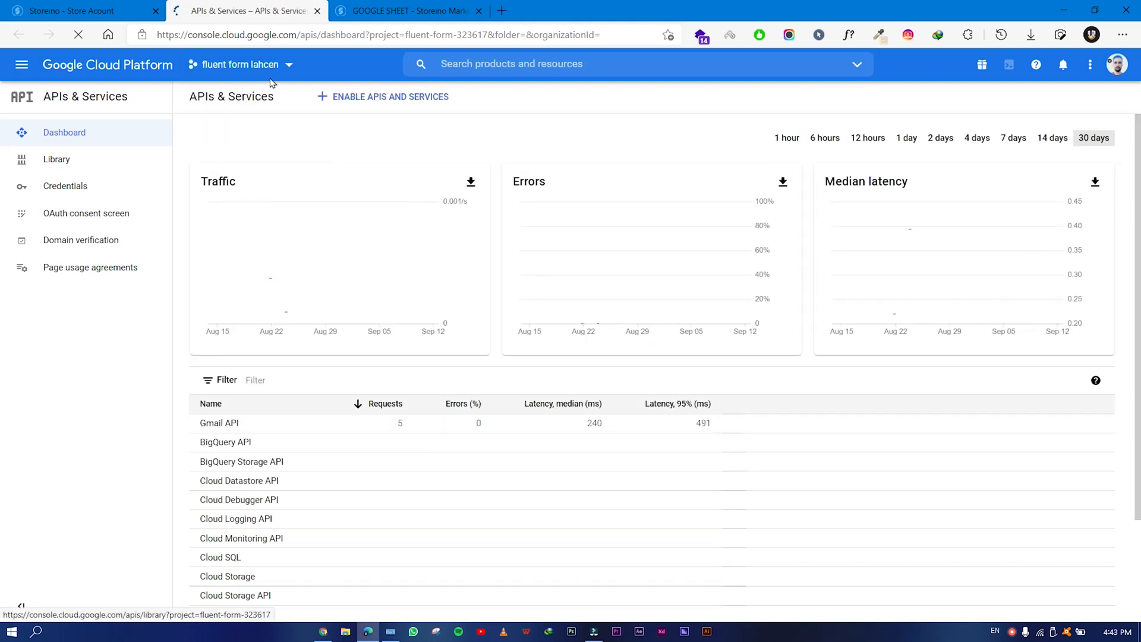
{"action": "left_click", "coordinate": [272, 76]}
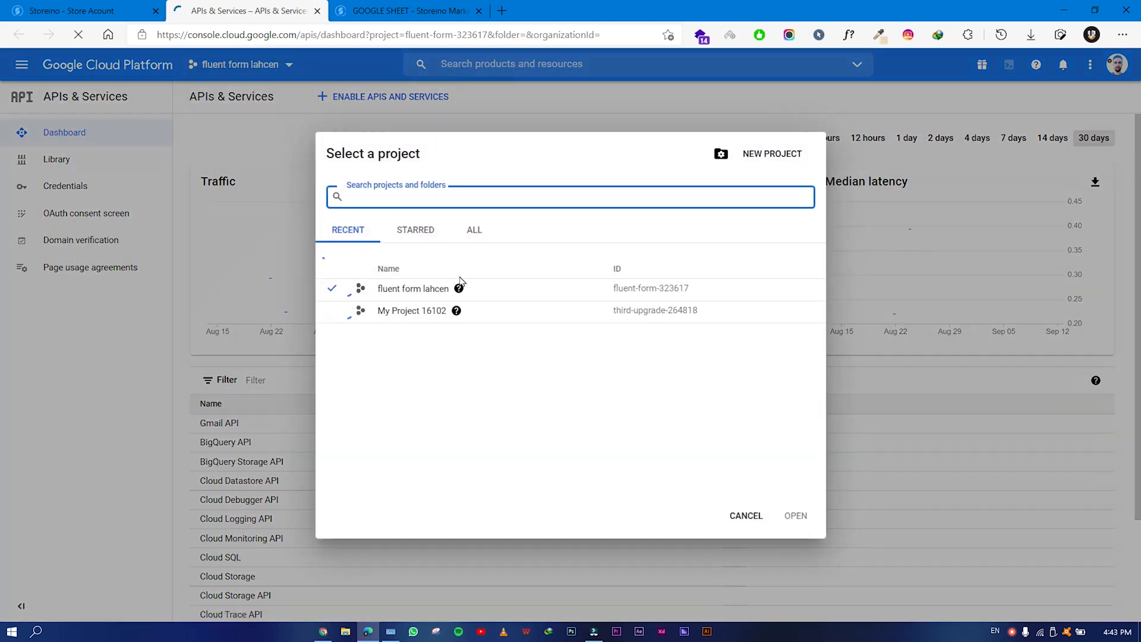
{"action": "left_click", "coordinate": [765, 155]}
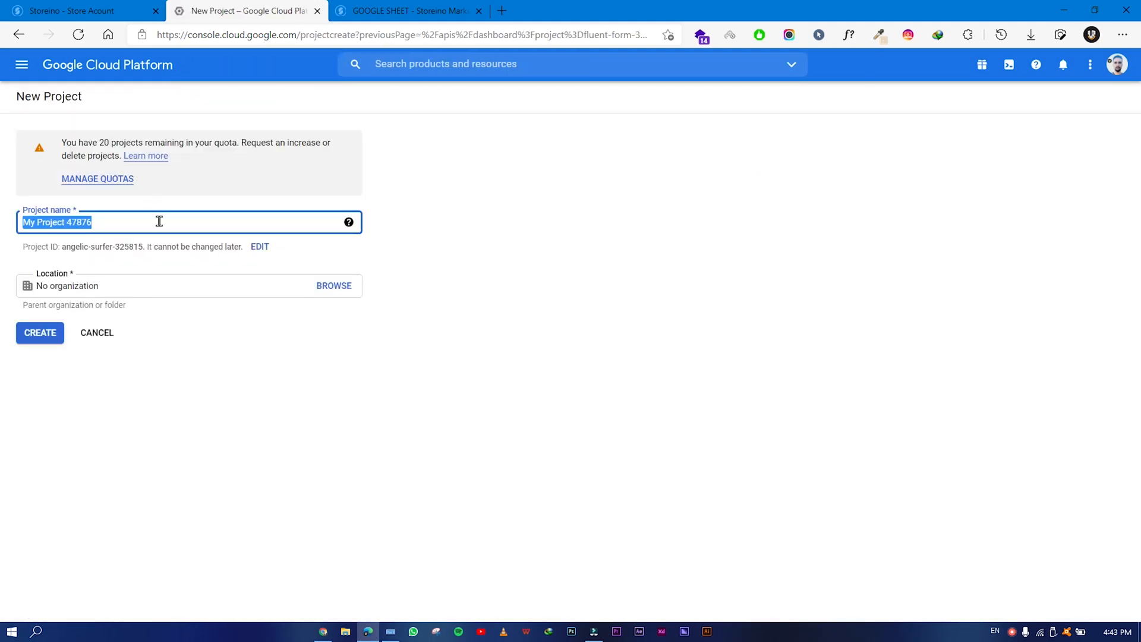
{"action": "type", "text": "storeino google sheet"}
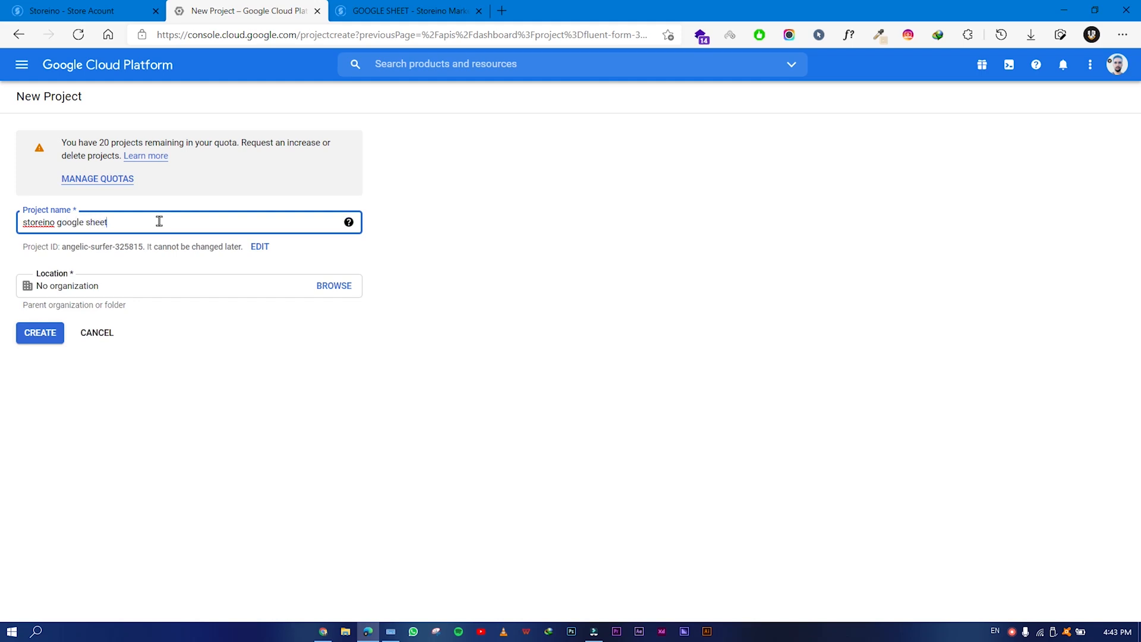
{"action": "left_click", "coordinate": [191, 319]}
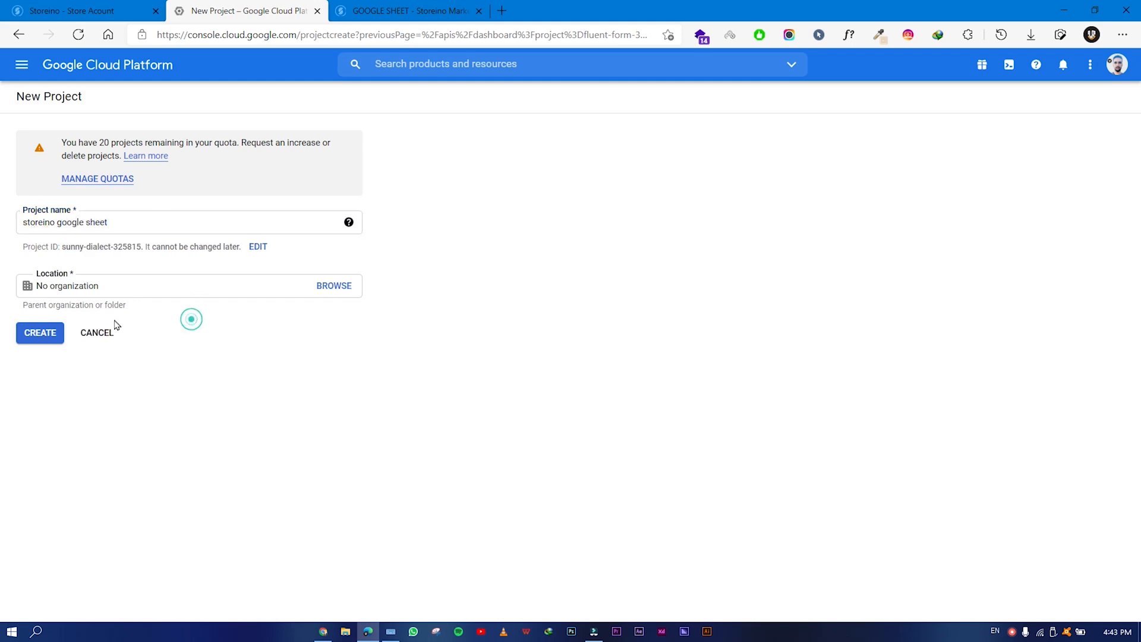
{"action": "left_click", "coordinate": [44, 338]}
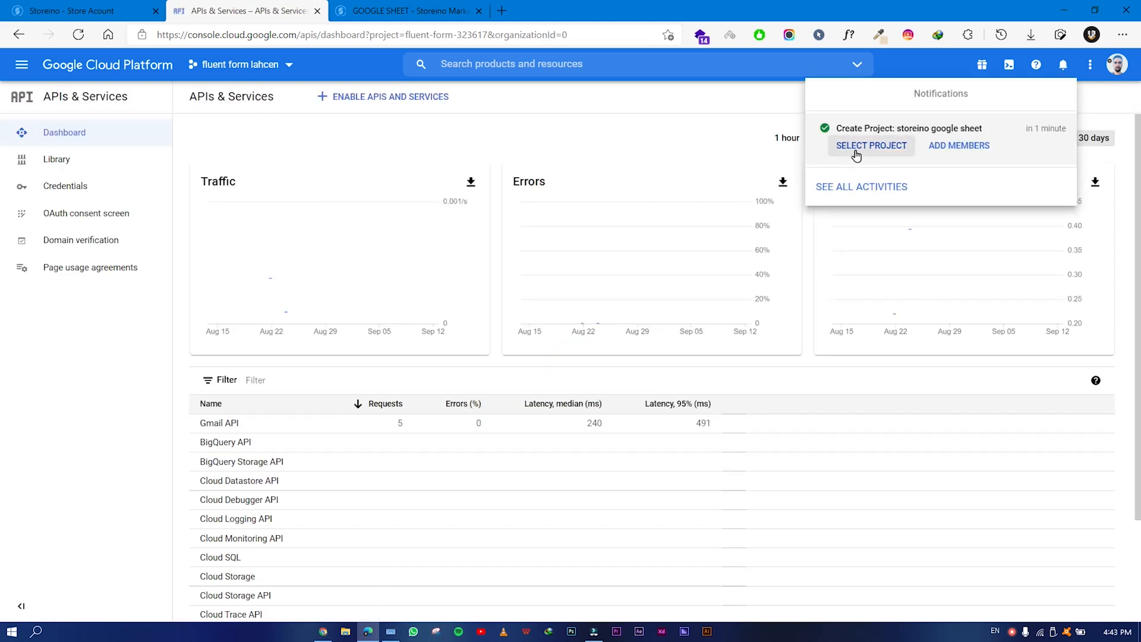
{"action": "left_click", "coordinate": [859, 146]}
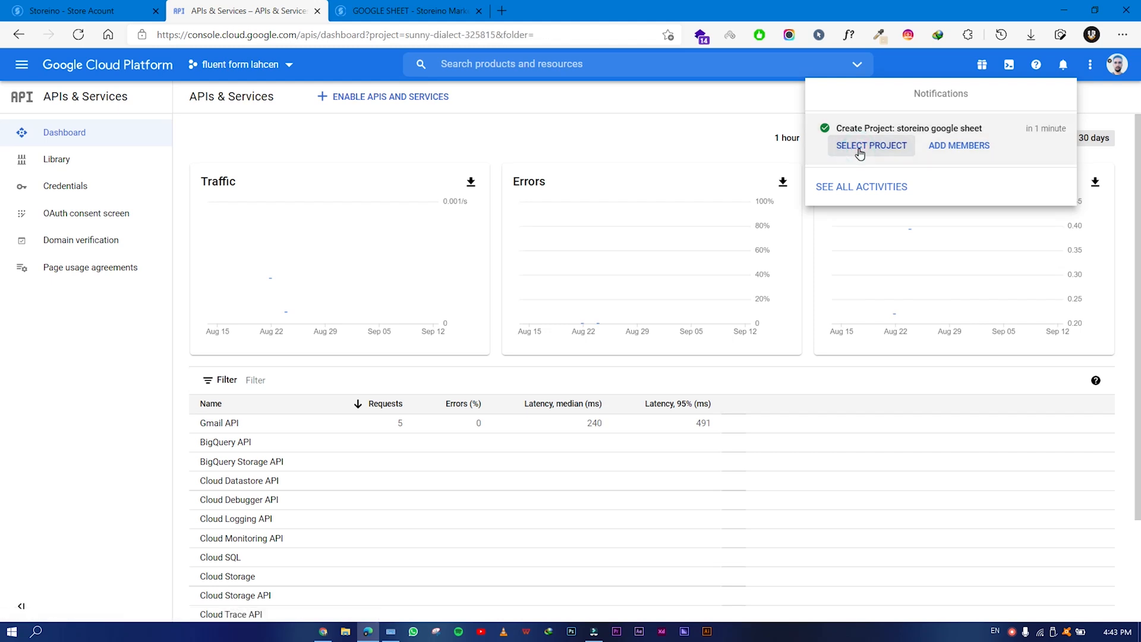
{"action": "left_click", "coordinate": [303, 69]}
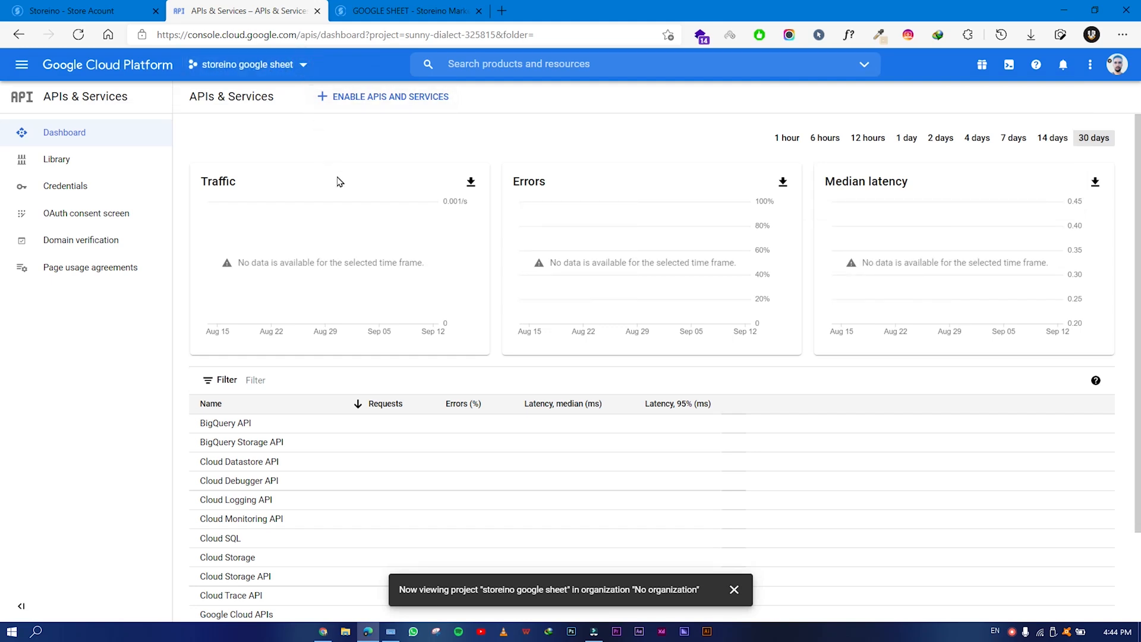
- Begin creating an OAuth client ID credential and set up its required consent screen with the External user type
{"action": "left_click", "coordinate": [64, 189]}
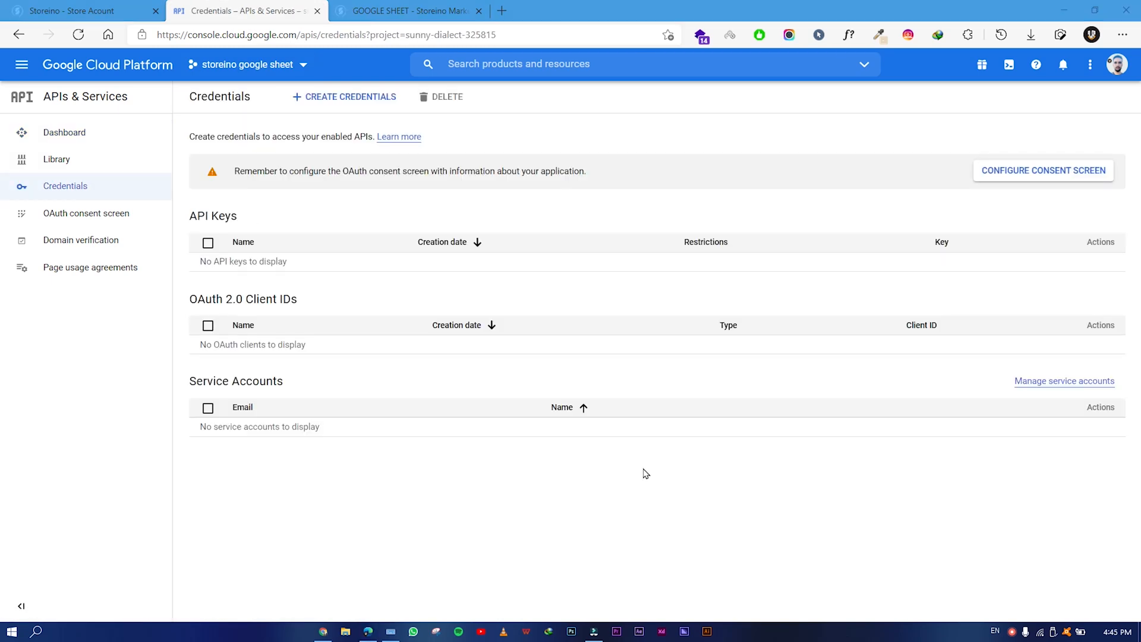
{"action": "left_click", "coordinate": [334, 100]}
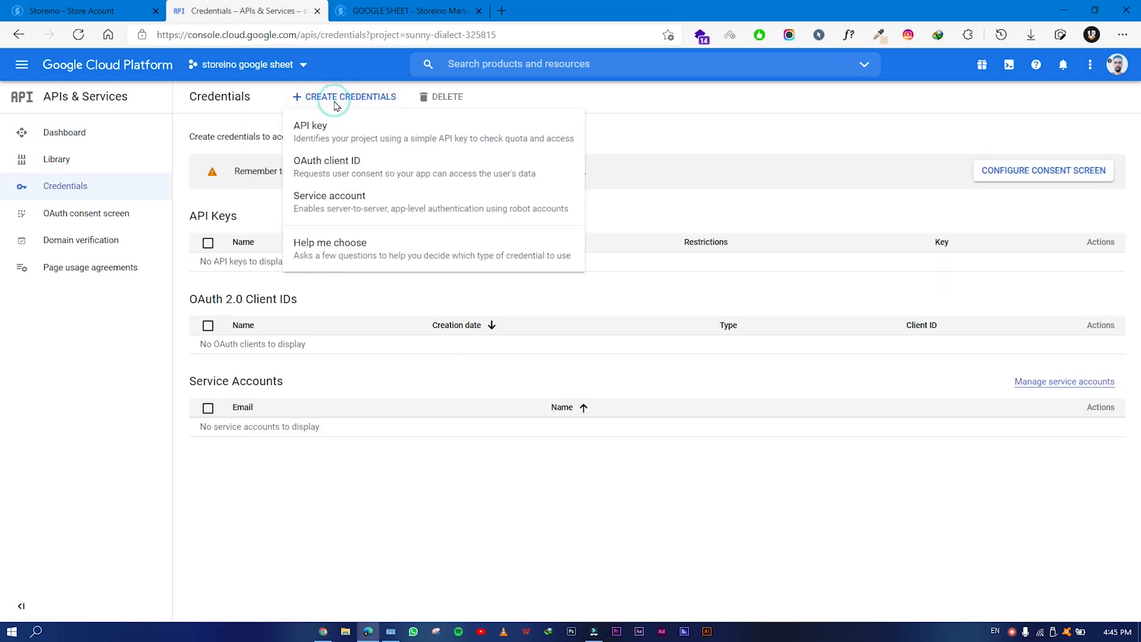
{"action": "left_click", "coordinate": [324, 174]}
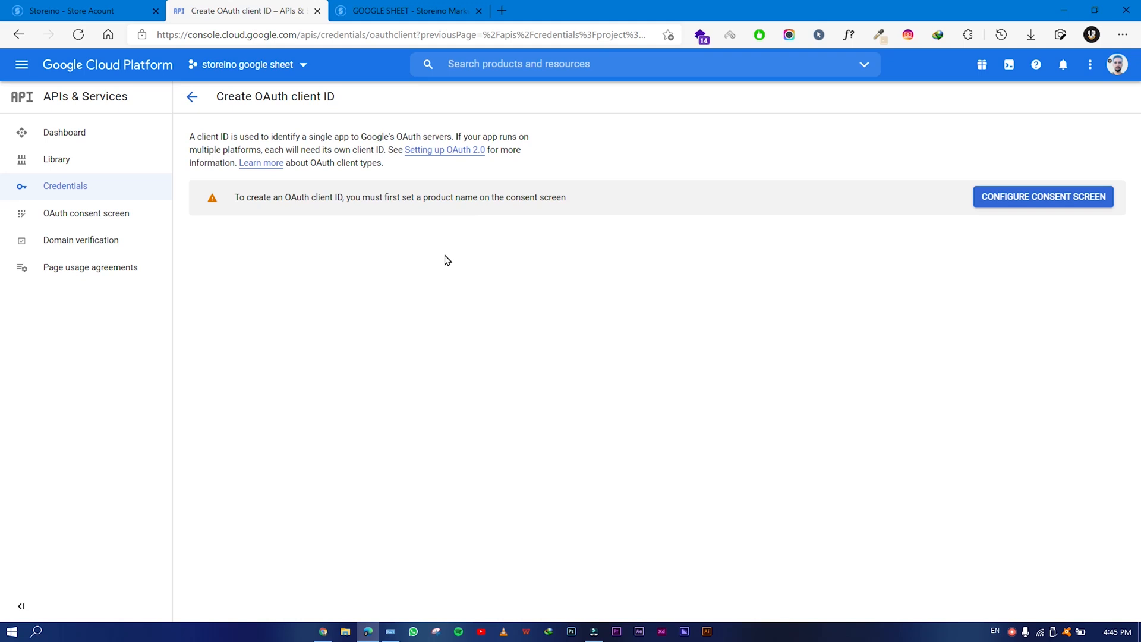
{"action": "left_click", "coordinate": [1003, 205]}
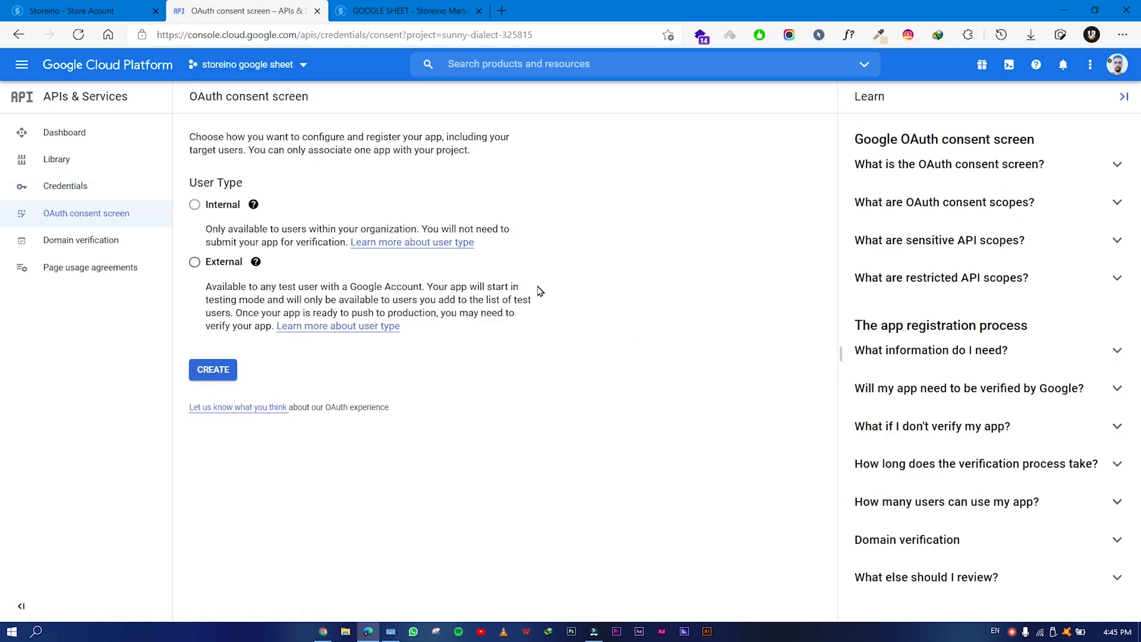
{"action": "left_click", "coordinate": [195, 260]}
{"action": "left_click", "coordinate": [218, 373]}
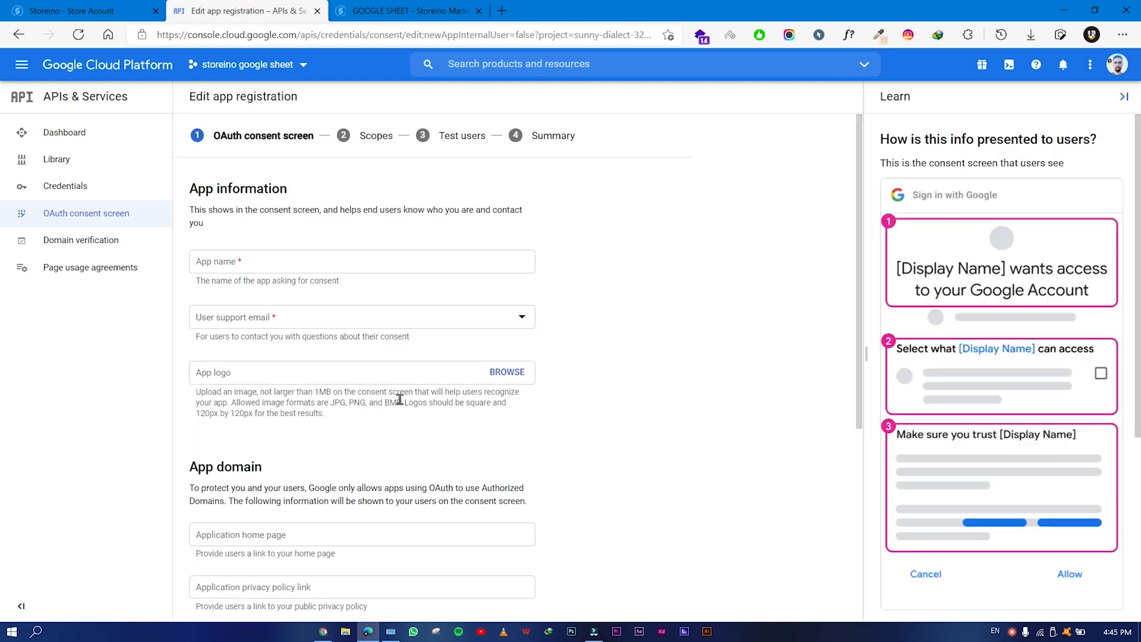
- Name the app "storeino sheet", fill in the user support and developer contact e-mails, and save the app information
{"action": "left_click", "coordinate": [334, 265]}
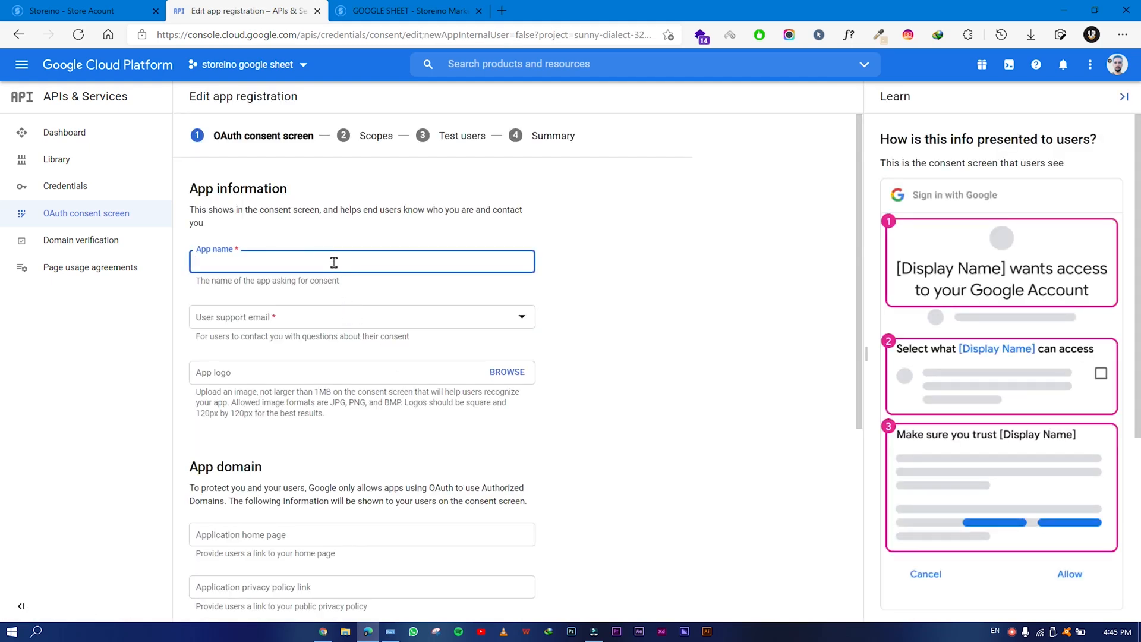
{"action": "type", "text": "storeino sh"}
{"action": "left_click", "coordinate": [303, 317]}
{"action": "left_click", "coordinate": [301, 318]}
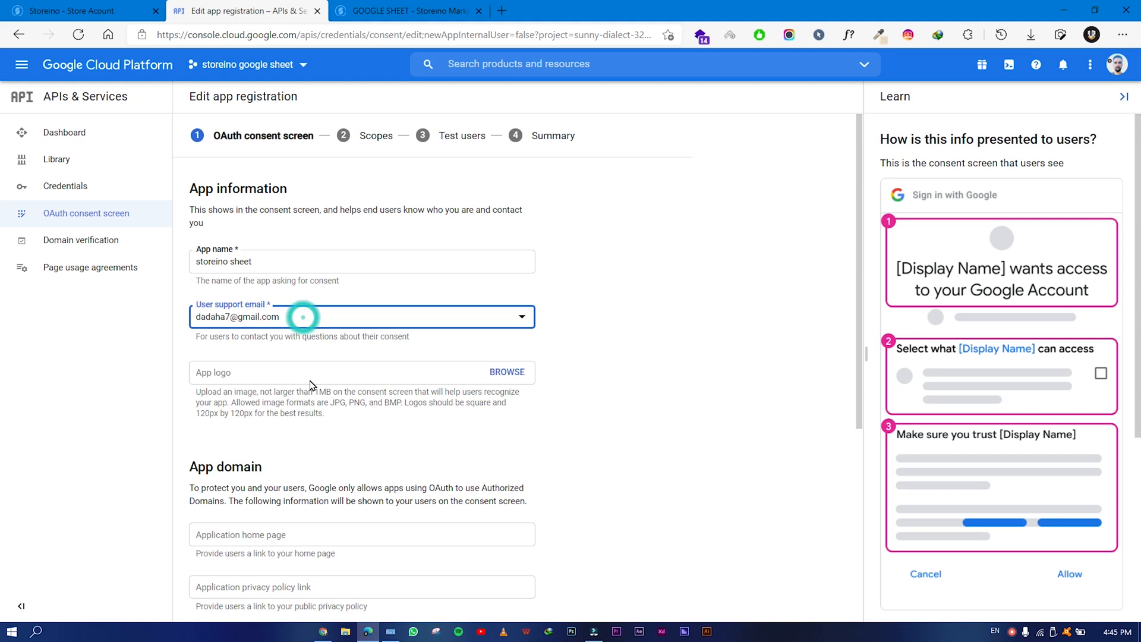
{"action": "scroll", "coordinate": [310, 384], "scroll_direction": "down", "scroll_amount": 5}
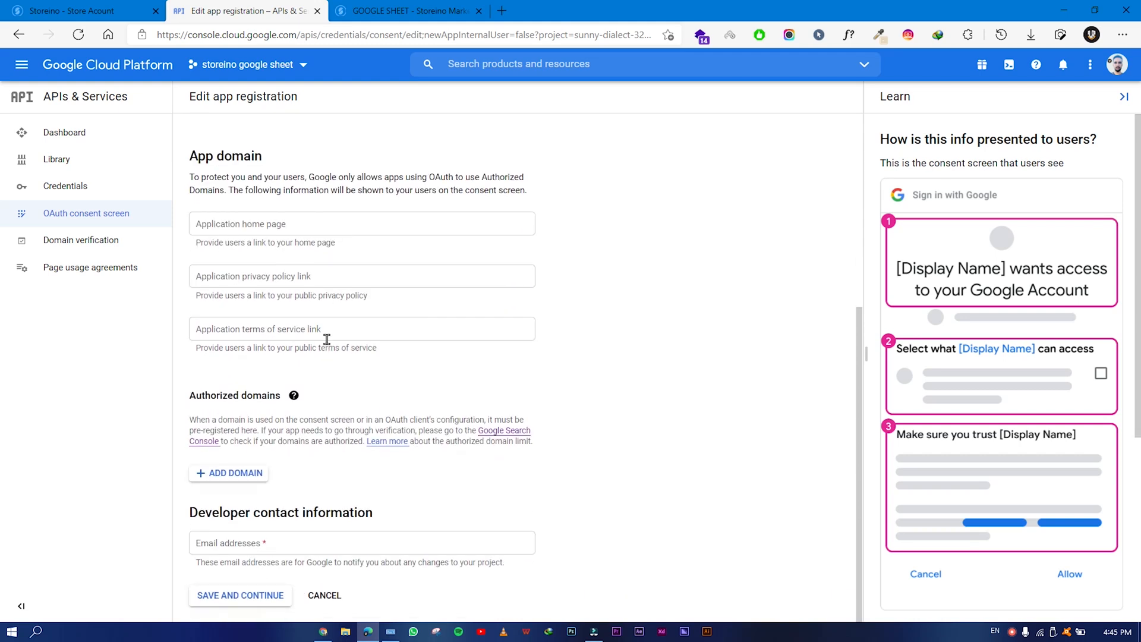
{"action": "left_click", "coordinate": [251, 600]}
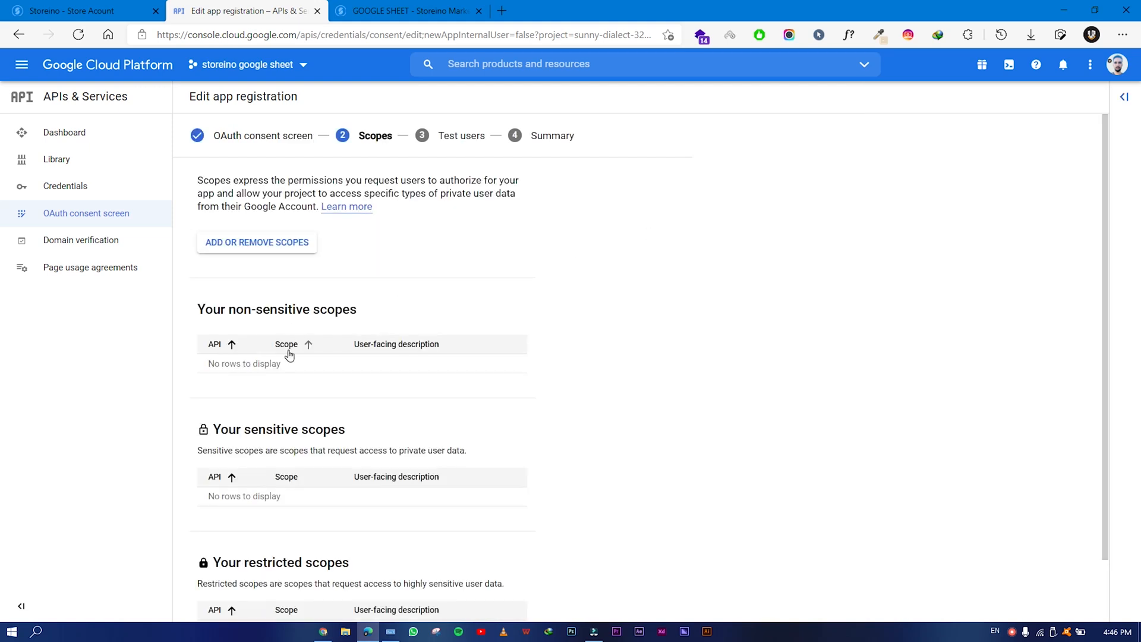
- Save the Scopes and Test users stages without adding entries, and finish the app registration by returning to the dashboard
{"action": "scroll", "coordinate": [291, 351], "scroll_direction": "down", "scroll_amount": 1}
{"action": "left_click", "coordinate": [252, 601]}
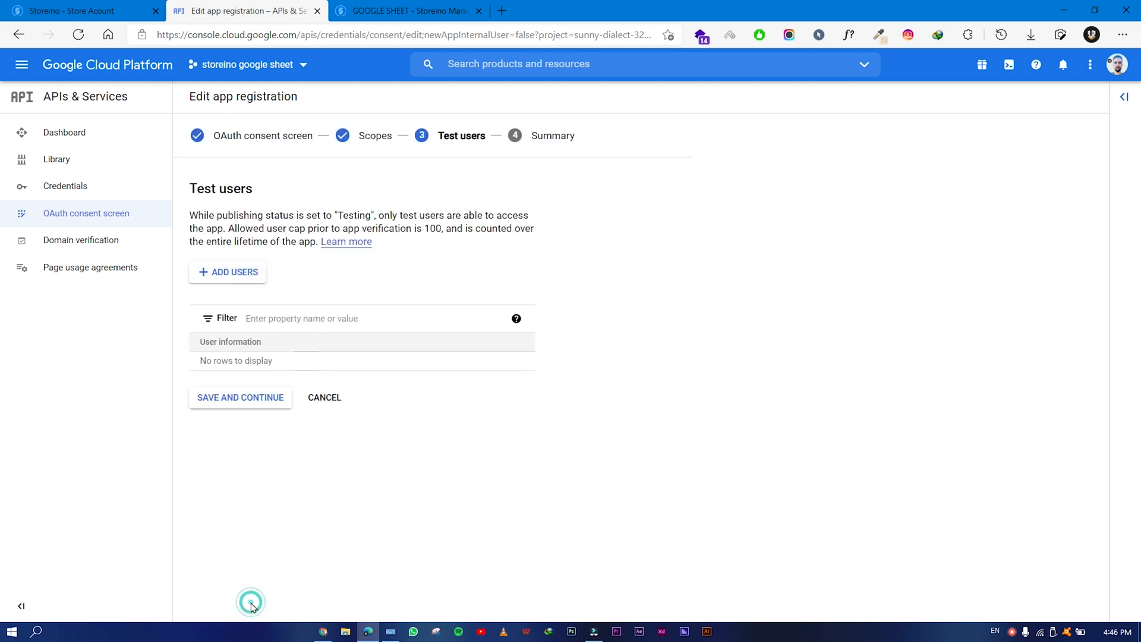
{"action": "left_click", "coordinate": [231, 408]}
{"action": "scroll", "coordinate": [247, 571], "scroll_direction": "down", "scroll_amount": 5}
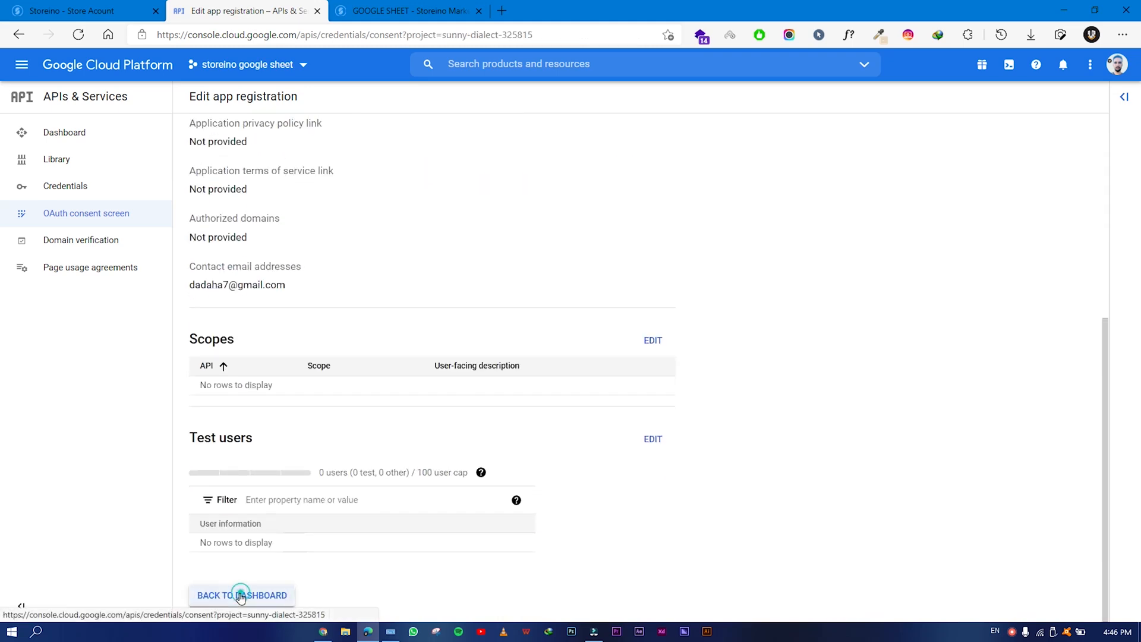
- Return to the consent screen dashboard and publish the "storeino sheet" app to production
{"action": "left_click", "coordinate": [239, 594]}
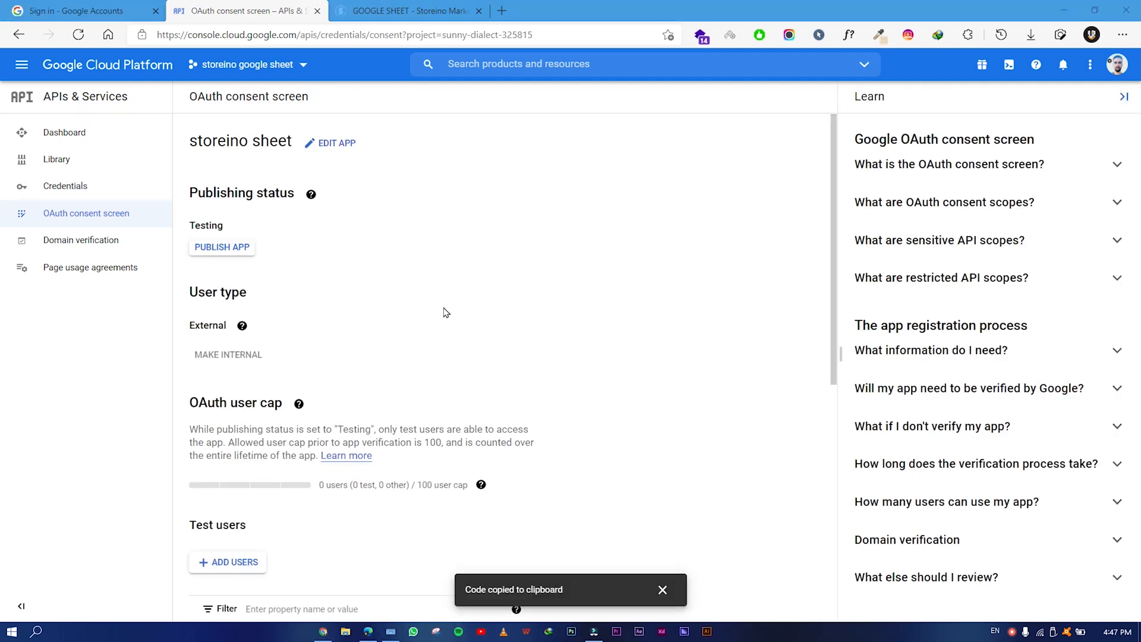
{"action": "left_click", "coordinate": [217, 256]}
{"action": "left_click", "coordinate": [716, 406]}
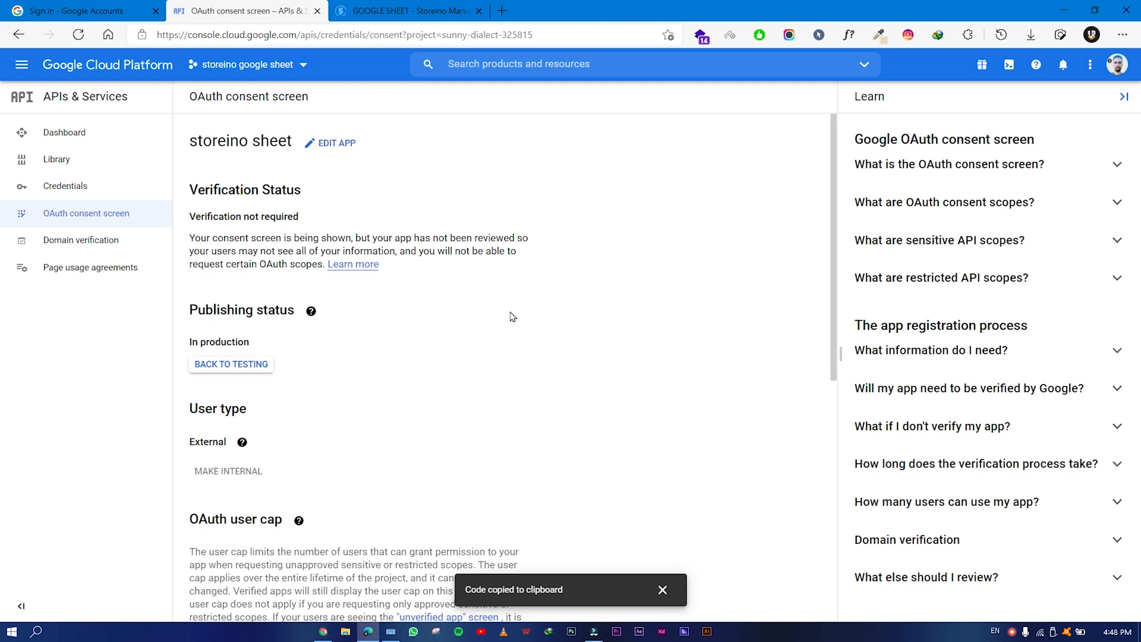
- Start creating an OAuth client ID credential with Web application as its application type, keeping the suggested client name
{"action": "left_click", "coordinate": [60, 187]}
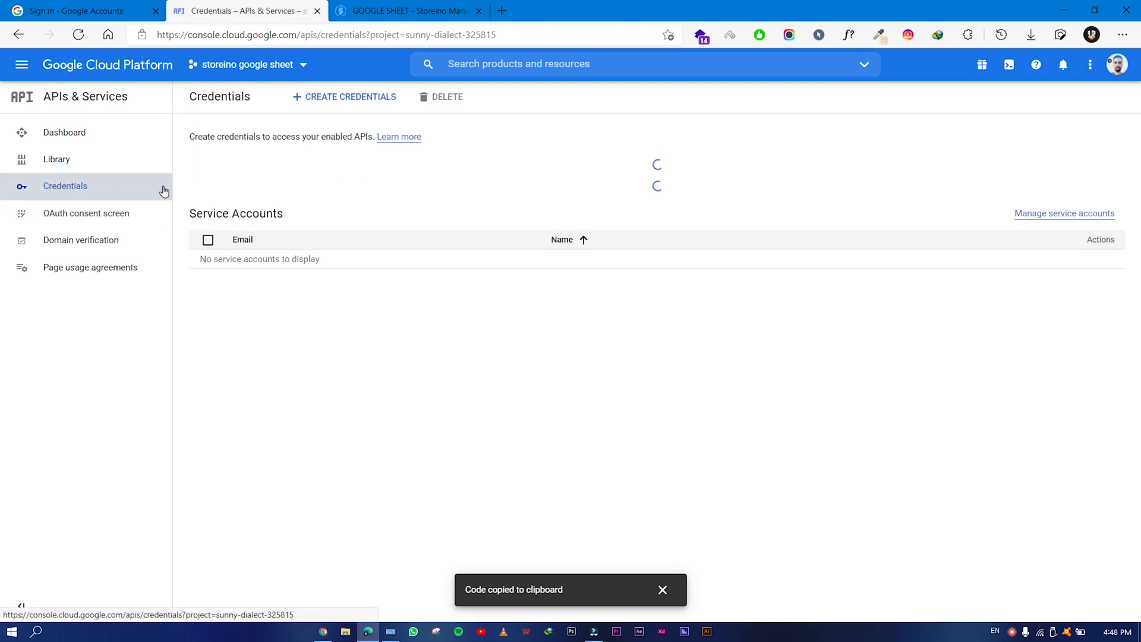
{"action": "left_click", "coordinate": [328, 102]}
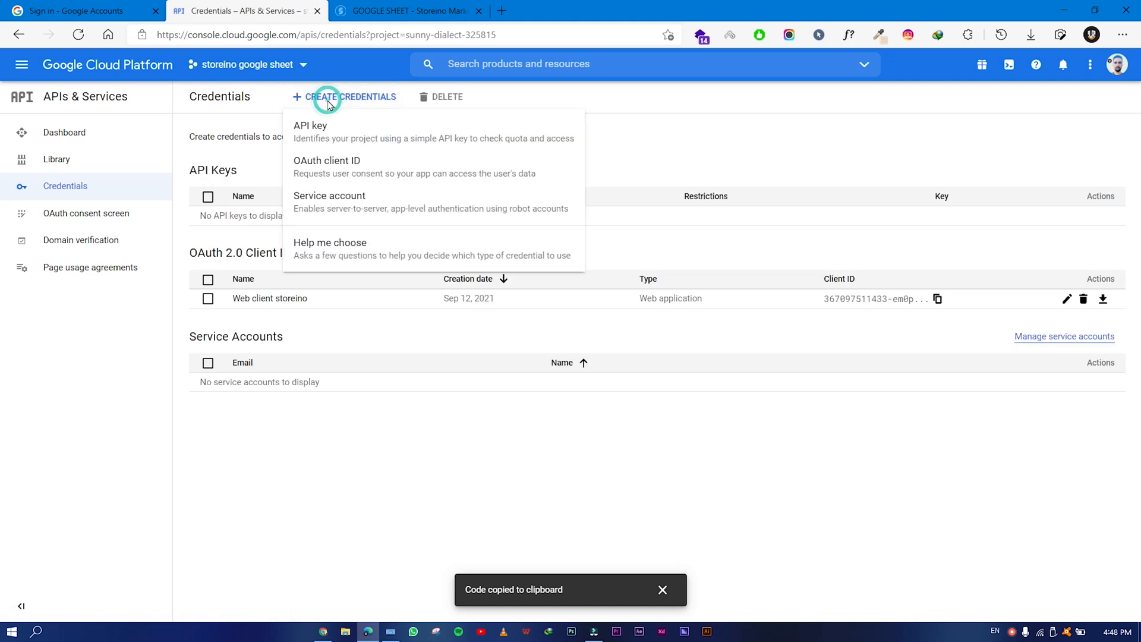
{"action": "left_click", "coordinate": [313, 172]}
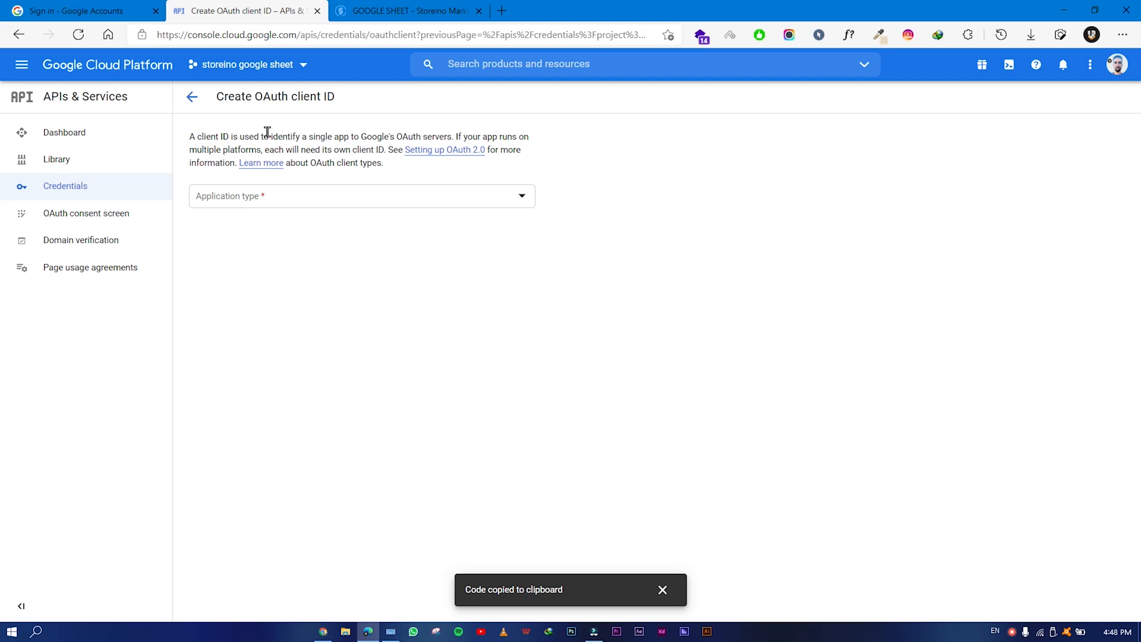
{"action": "left_click", "coordinate": [233, 211]}
{"action": "left_click", "coordinate": [234, 205]}
{"action": "left_click", "coordinate": [267, 237]}
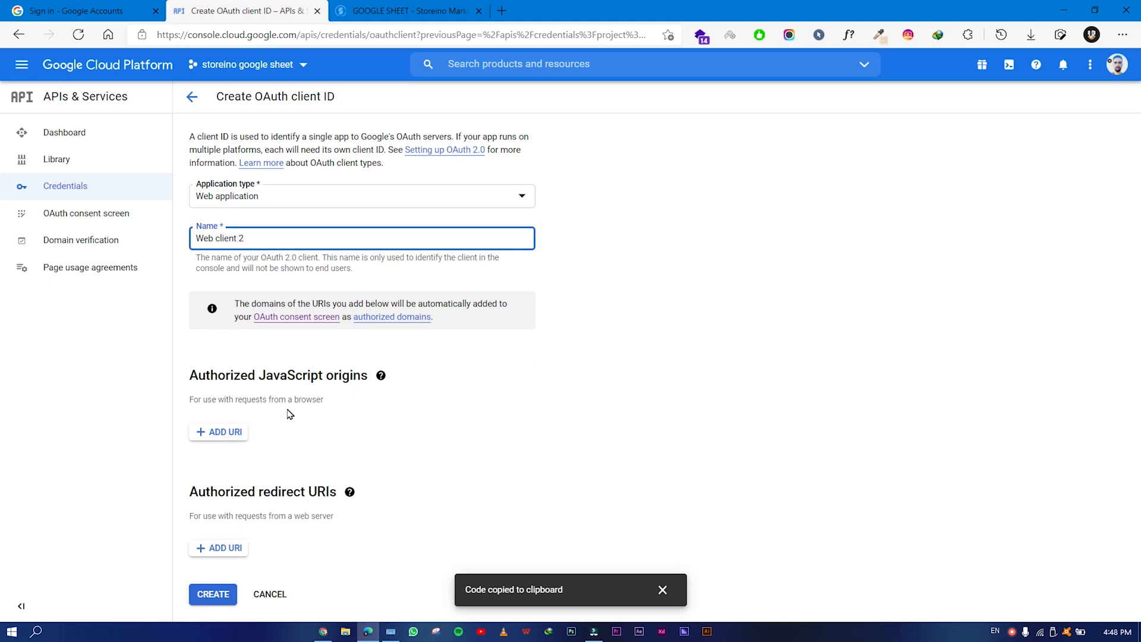
- Add an authorized redirect URI entry for the client and copy the callback URL from the Storeino Google Sheets sign-in page
{"action": "left_click", "coordinate": [227, 548]}
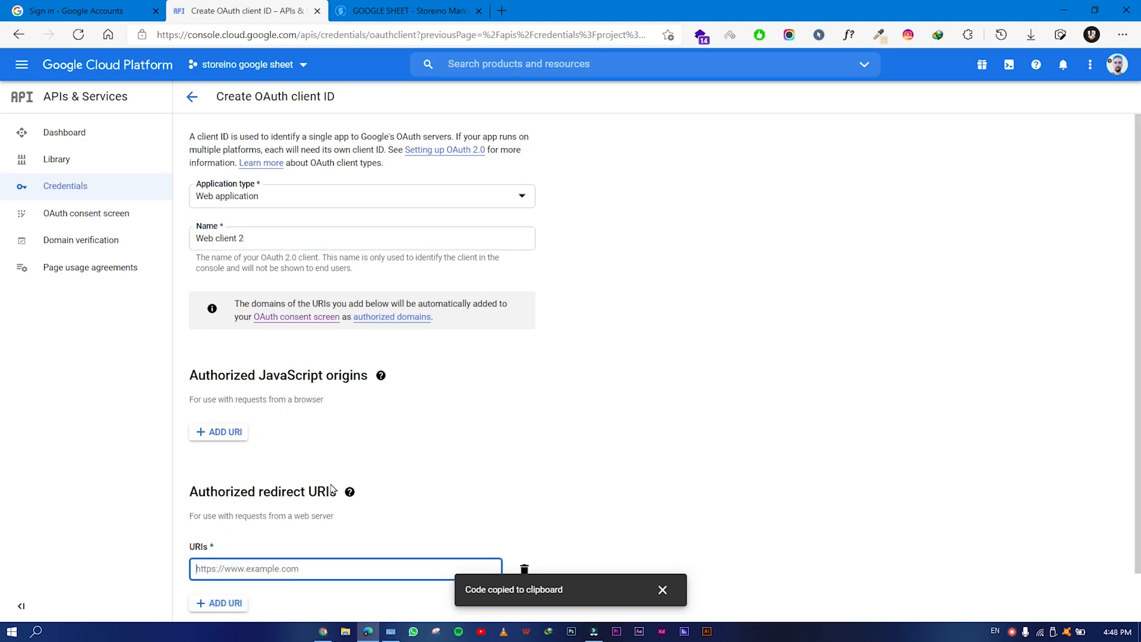
{"action": "scroll", "coordinate": [412, 484], "scroll_direction": "down", "scroll_amount": 1}
{"action": "left_click", "coordinate": [77, 10]}
{"action": "left_click", "coordinate": [21, 37]}
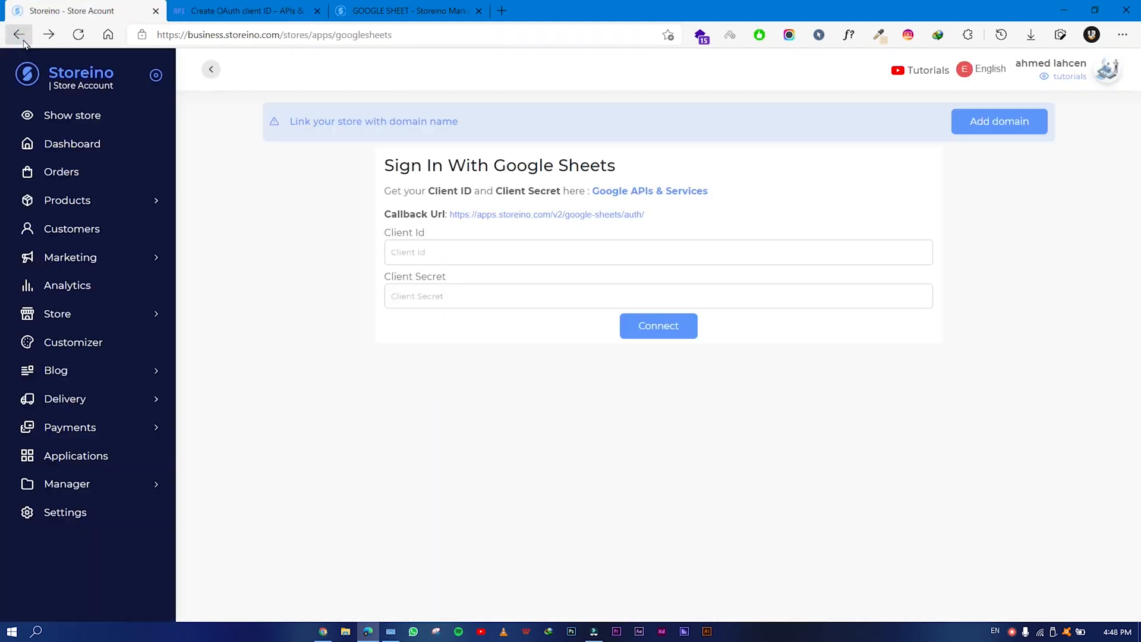
{"action": "left_click_drag", "start_coordinate": [647, 214], "coordinate": [449, 210]}
{"action": "key", "text": "ctrl+c"}
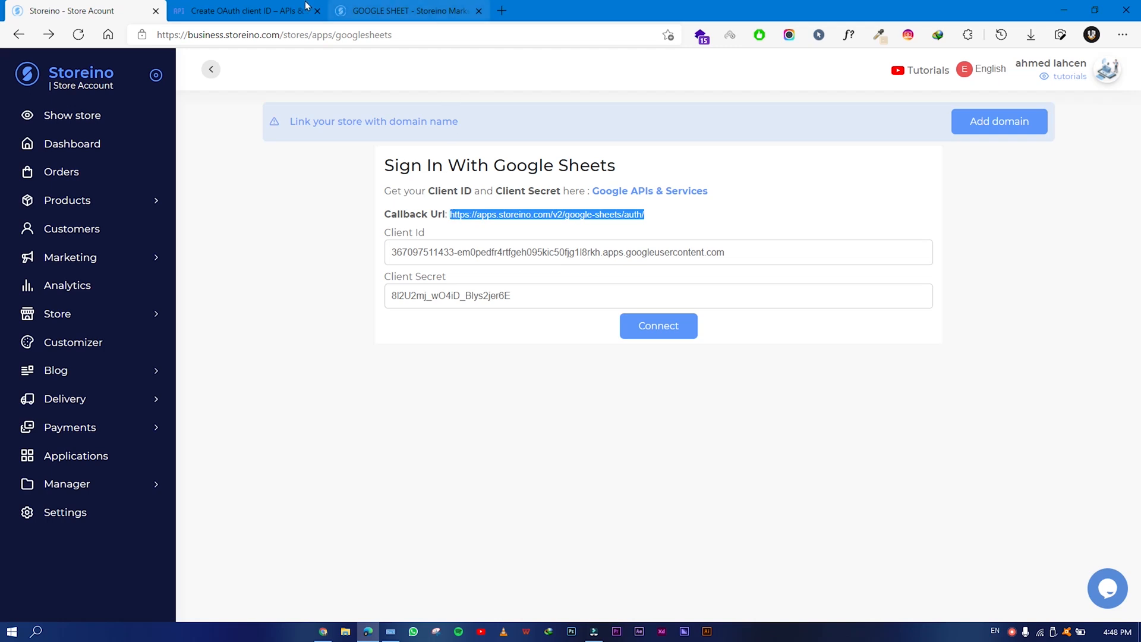
{"action": "left_click", "coordinate": [285, 11]}
{"action": "left_click", "coordinate": [330, 515]}
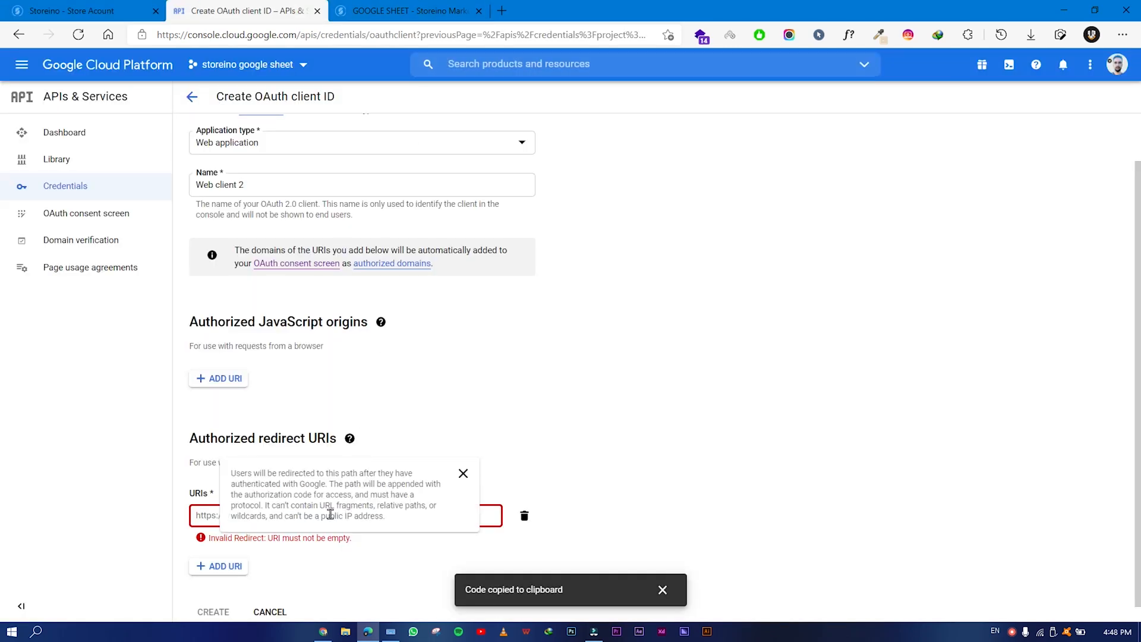
{"action": "left_click", "coordinate": [486, 515]}
{"action": "key", "text": "ctrl+v"}
{"action": "left_click", "coordinate": [209, 596]}
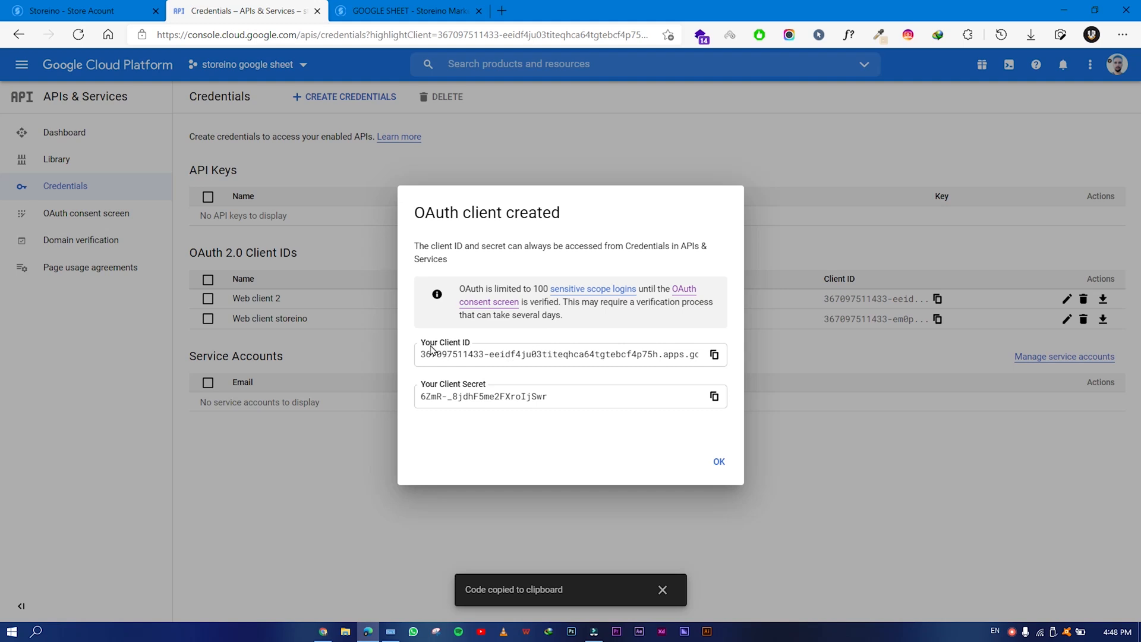
- Copy the new OAuth client's ID and paste it into Storeino's Client Id field, replacing the existing entry
{"action": "left_click", "coordinate": [715, 354]}
{"action": "left_click", "coordinate": [81, 11]}
{"action": "left_click", "coordinate": [565, 239]}
{"action": "key", "text": "ctrl+a"}
{"action": "key", "text": "ctrl+v"}
- Copy the new OAuth client's secret and paste it into Storeino's Client Secret field, replacing the existing entry
{"action": "left_click", "coordinate": [244, 11]}
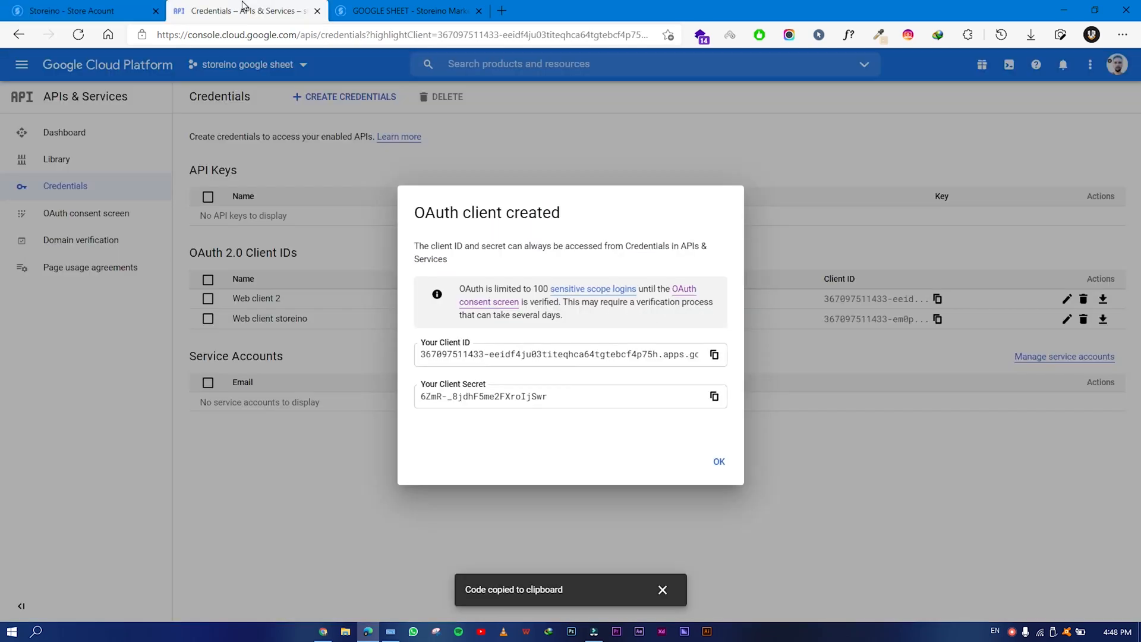
{"action": "left_click", "coordinate": [714, 396]}
{"action": "left_click", "coordinate": [80, 11]}
{"action": "left_click", "coordinate": [509, 302]}
{"action": "key", "text": "ctrl+a"}
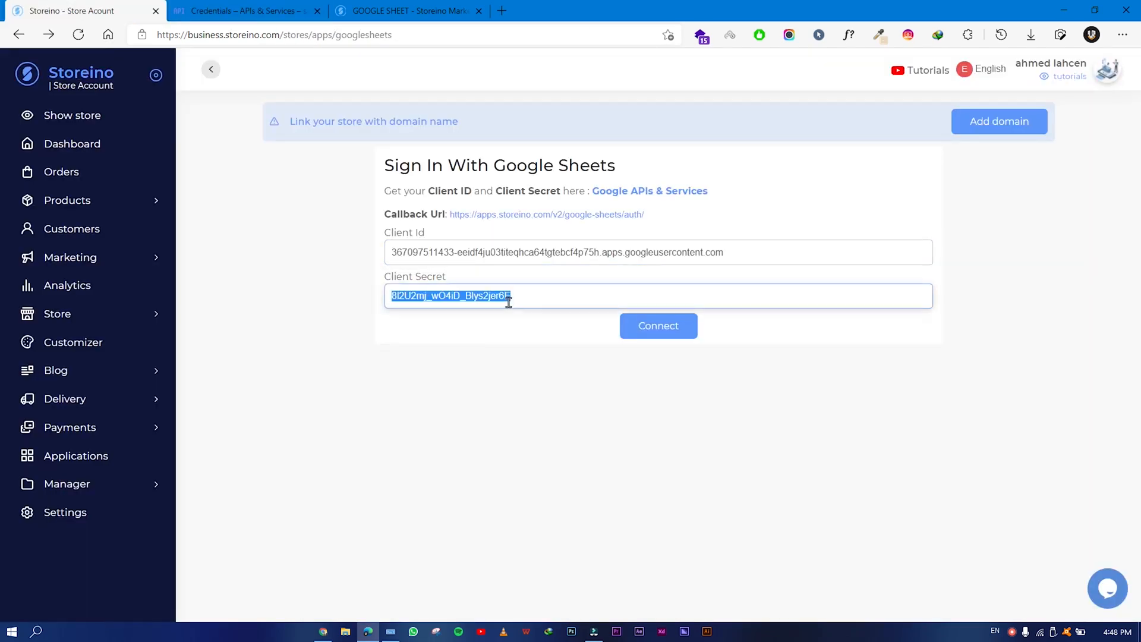
{"action": "key", "text": "ctrl+v"}
- Connect Storeino to the existing Google account, granting access to both Google Drive file information and Google Sheets spreadsheets
{"action": "left_click", "coordinate": [684, 331]}
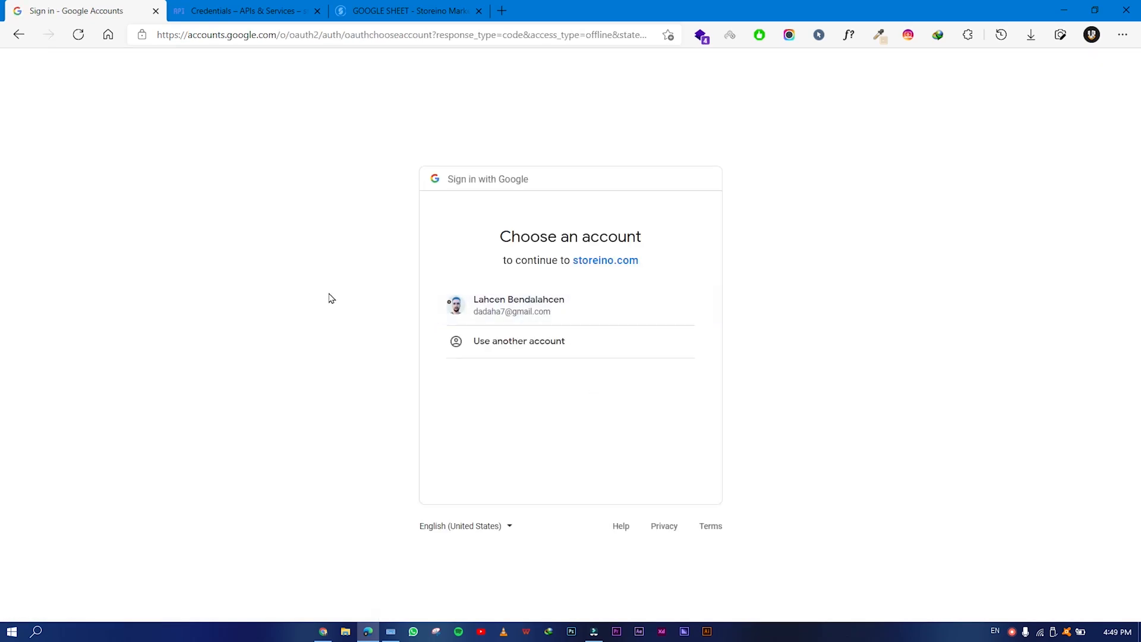
{"action": "left_click", "coordinate": [600, 303]}
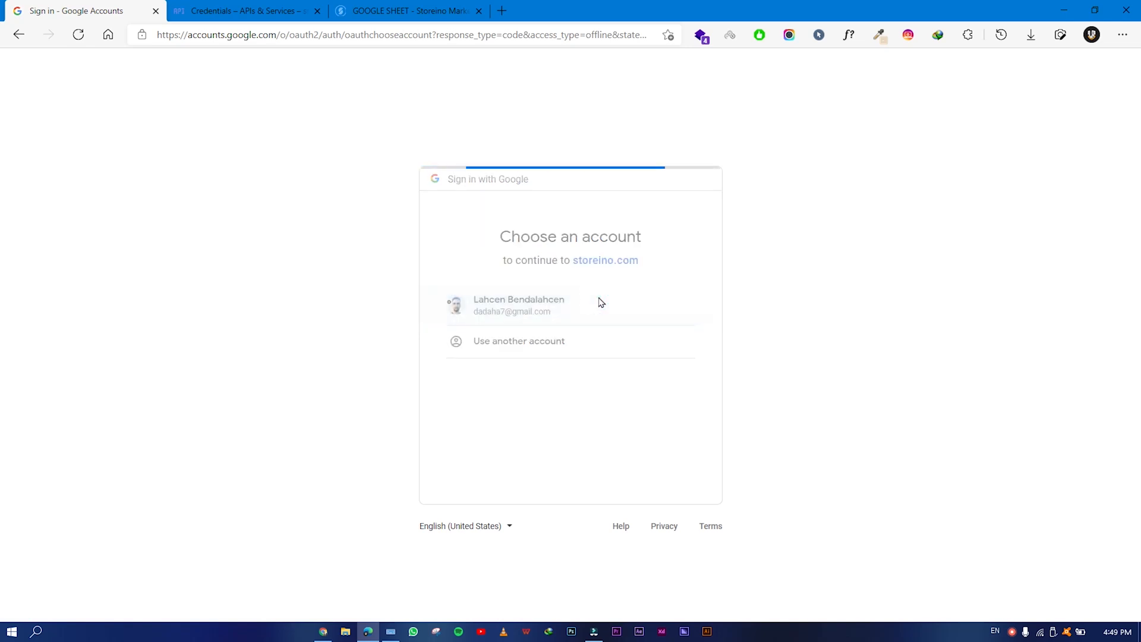
{"action": "left_click", "coordinate": [688, 296]}
{"action": "left_click", "coordinate": [687, 346]}
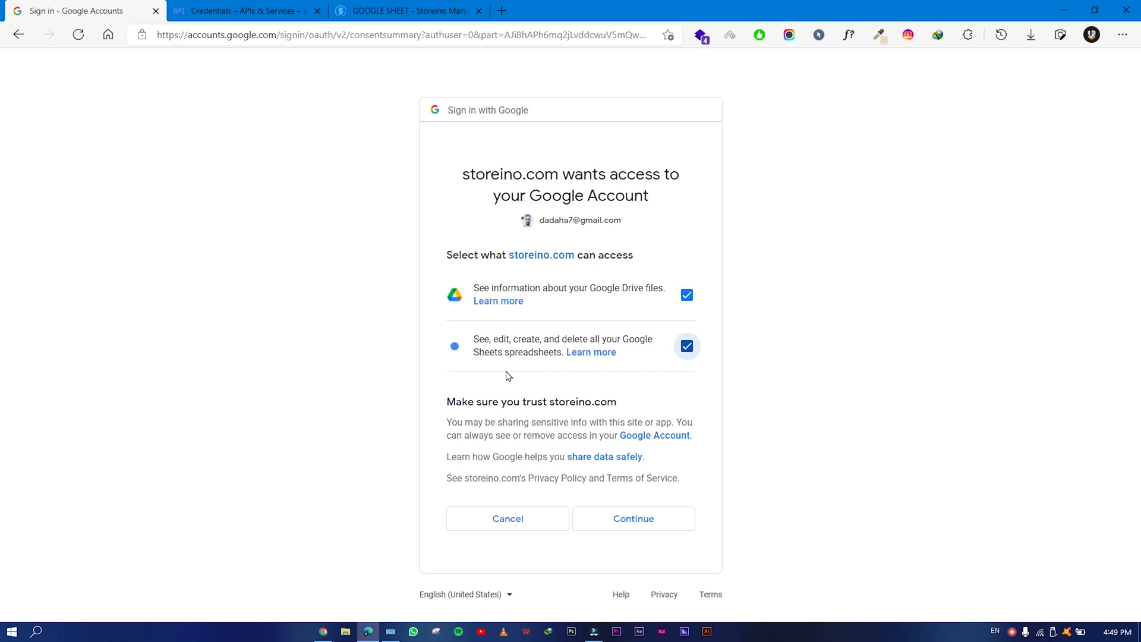
{"action": "left_click", "coordinate": [599, 521]}
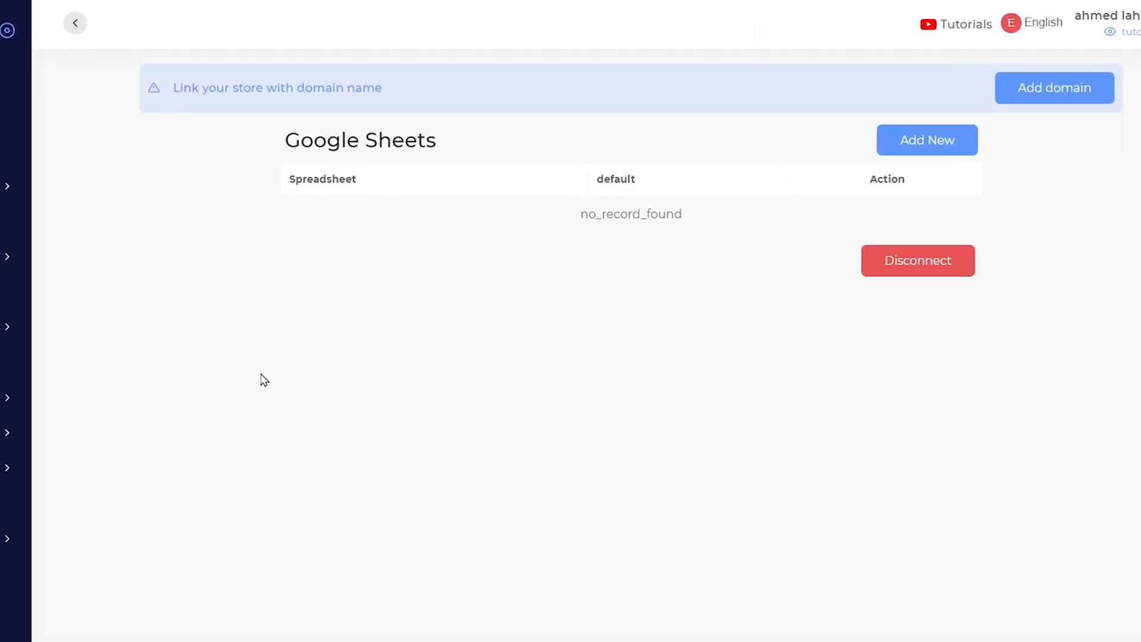
- Start adding a new sheet in Storeino's Google Sheets list and name it "storeino test sheet"
{"action": "left_click_drag", "start_coordinate": [291, 140], "coordinate": [505, 133]}
{"action": "left_click", "coordinate": [445, 105]}
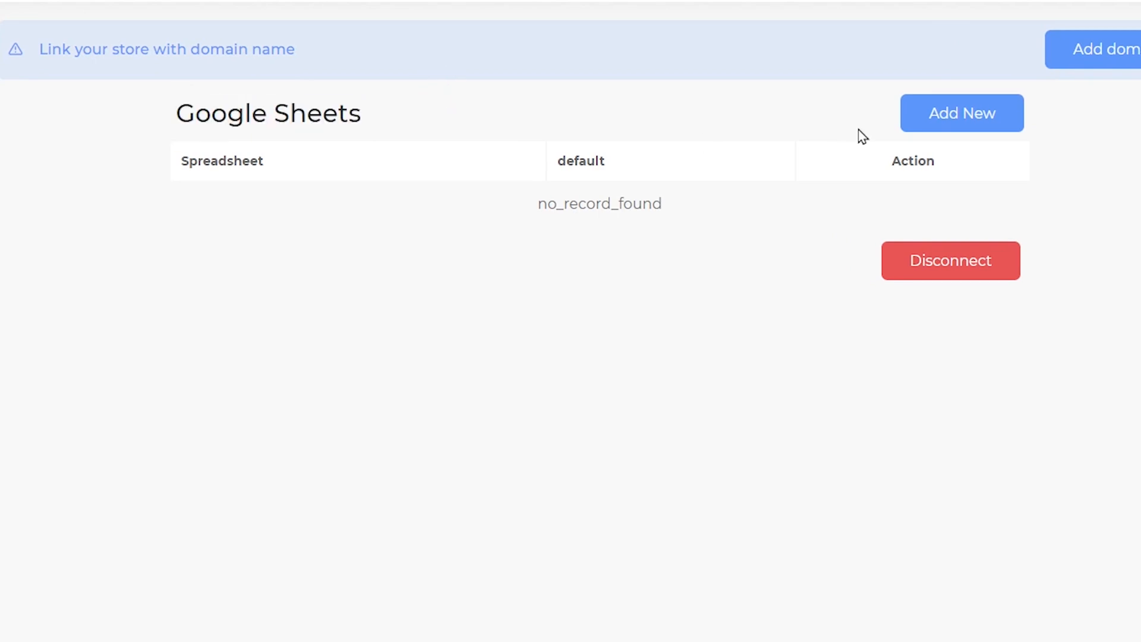
{"action": "left_click", "coordinate": [928, 120]}
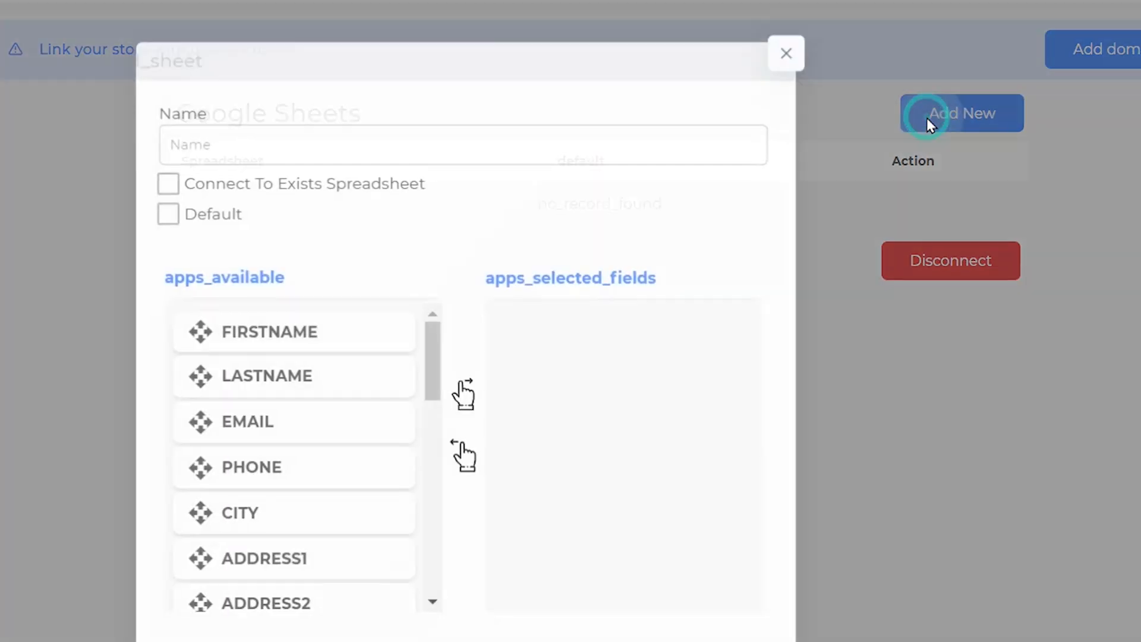
{"action": "left_click", "coordinate": [227, 161]}
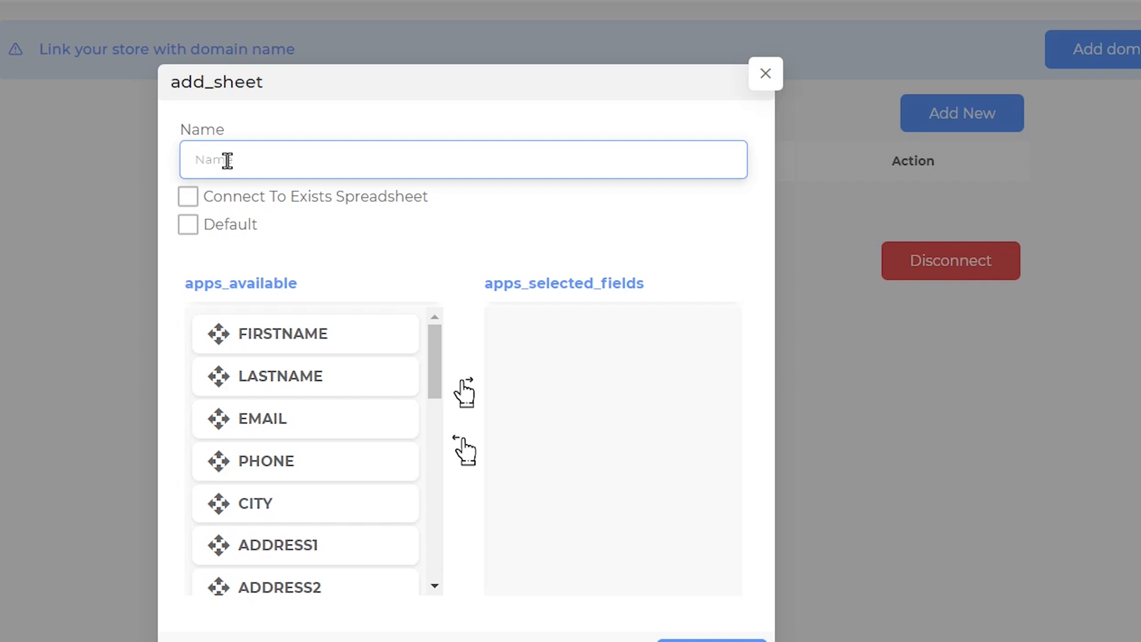
{"action": "type", "text": "storeino test sheet"}
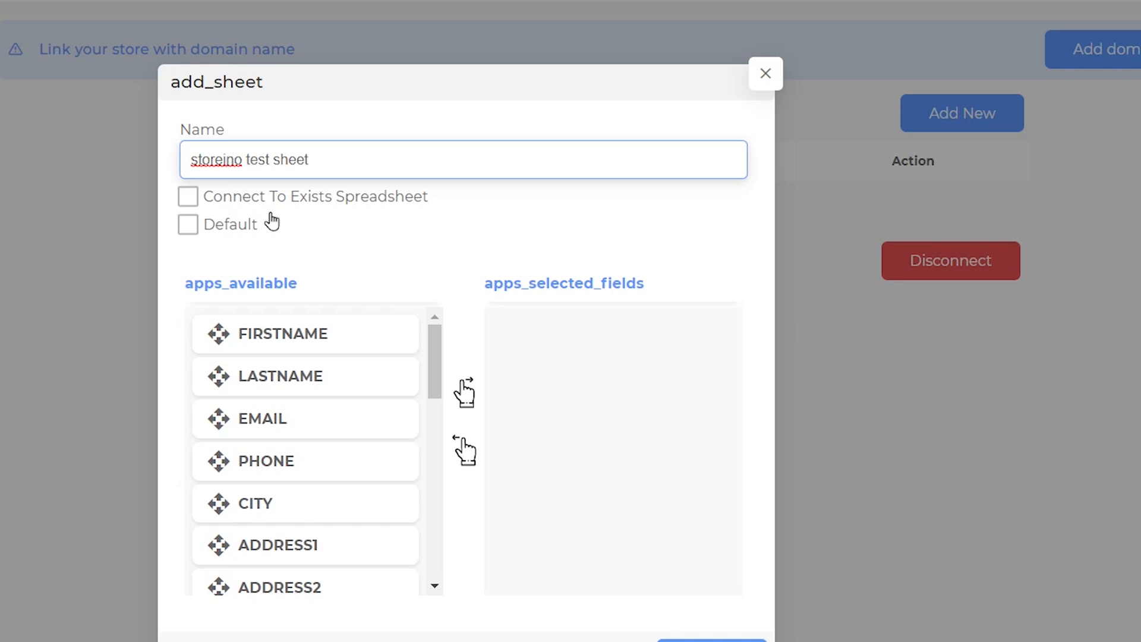
{"action": "left_click", "coordinate": [322, 238]}
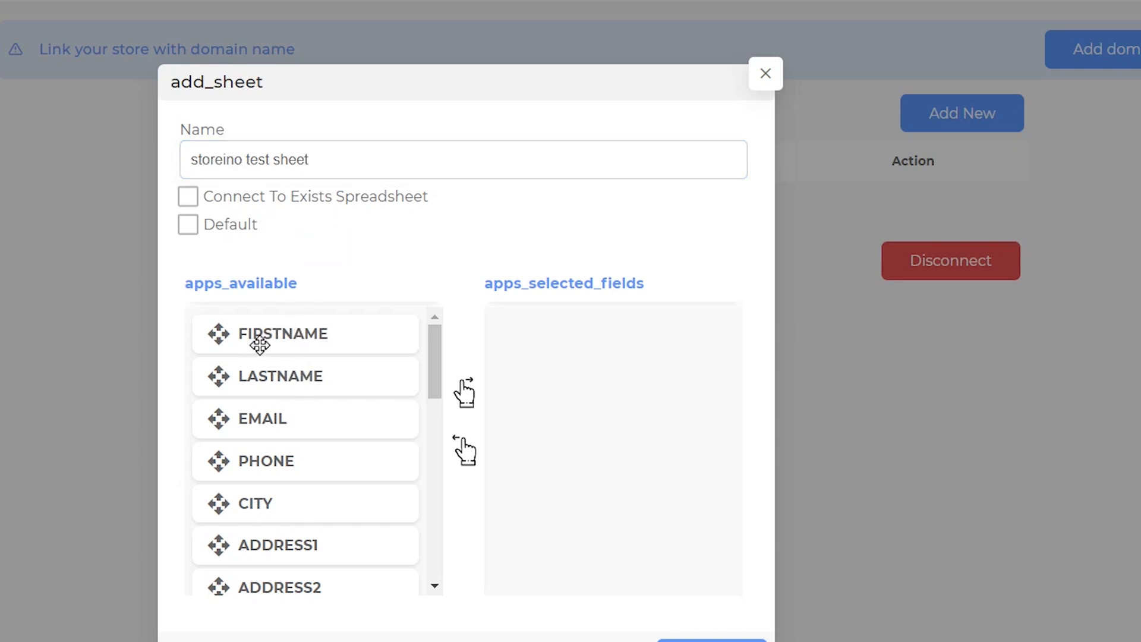
- Select the FIRSTNAME, LASTNAME, EMAIL, PHONE, PRODUCTTOTAL and PRODUCTDISCOUNT fields for the sheet and submit it
{"action": "left_click_drag", "start_coordinate": [260, 335], "coordinate": [553, 336]}
{"action": "left_click_drag", "start_coordinate": [298, 334], "coordinate": [594, 384]}
{"action": "left_click_drag", "start_coordinate": [284, 353], "coordinate": [563, 445]}
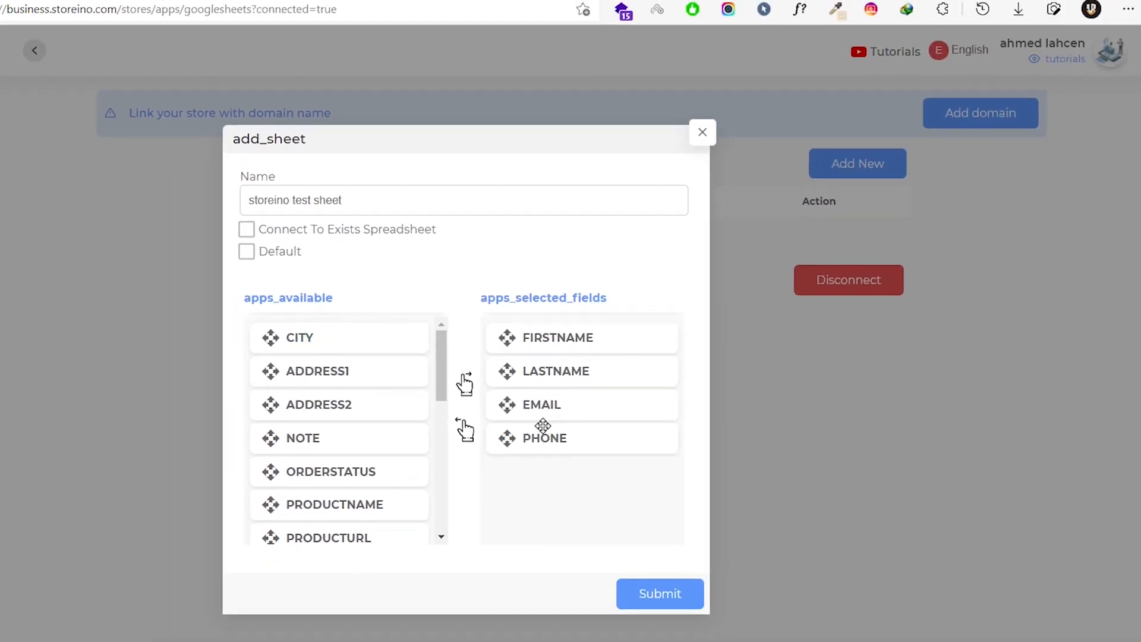
{"action": "scroll", "coordinate": [347, 450], "scroll_direction": "down", "scroll_amount": 3}
{"action": "left_click_drag", "start_coordinate": [319, 471], "coordinate": [614, 493]}
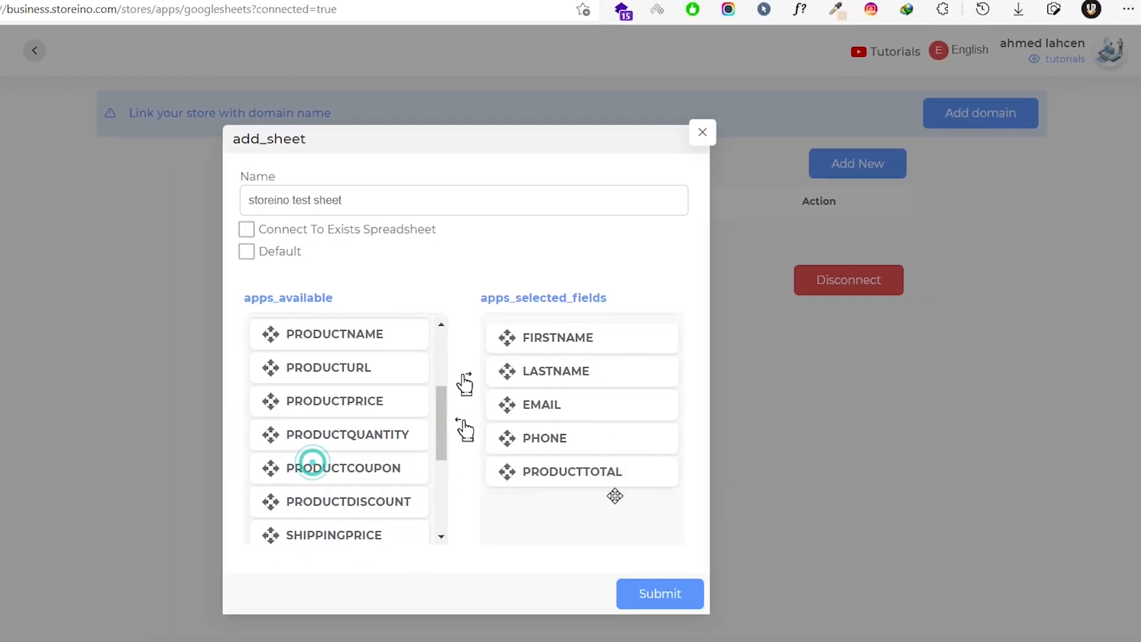
{"action": "left_click_drag", "start_coordinate": [332, 510], "coordinate": [555, 517]}
{"action": "left_click", "coordinate": [652, 601]}
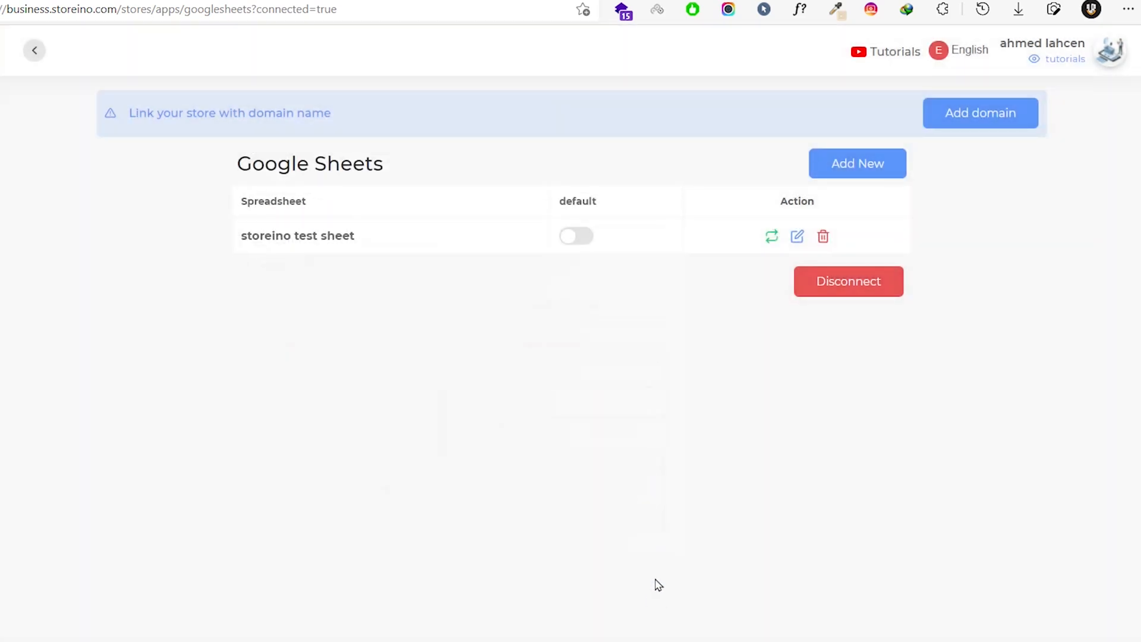
- Sync "storeino test sheet" using the apps_add_to_end type and all order statuses, from 13/08/2021 to 12/09/2021
{"action": "left_click_drag", "start_coordinate": [354, 236], "coordinate": [241, 239]}
{"action": "left_click", "coordinate": [239, 235]}
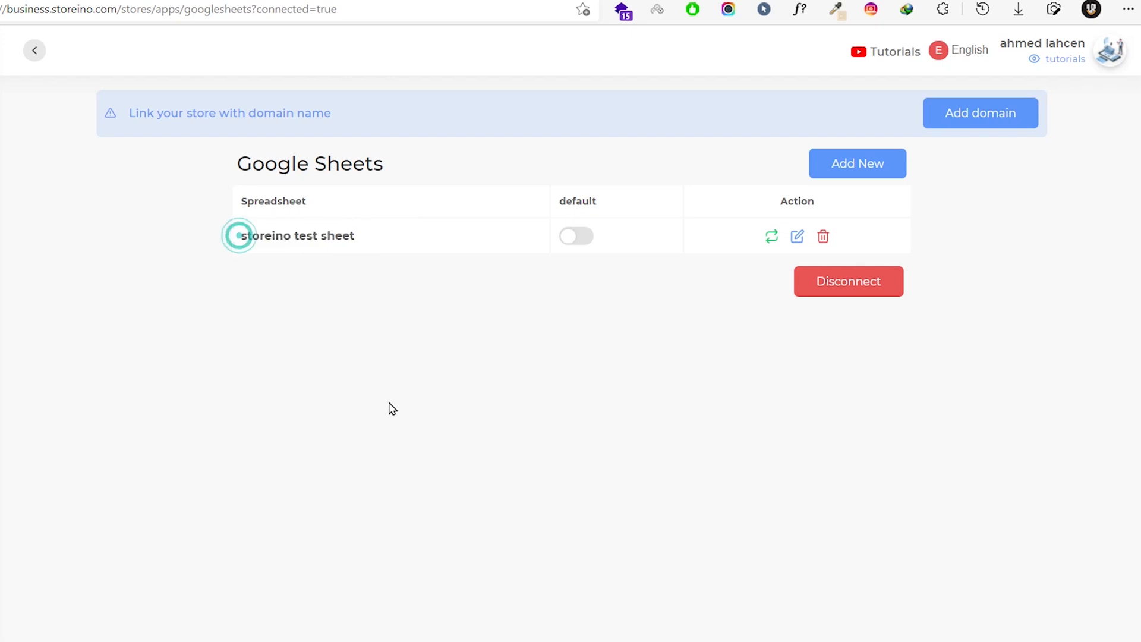
{"action": "left_click", "coordinate": [772, 238]}
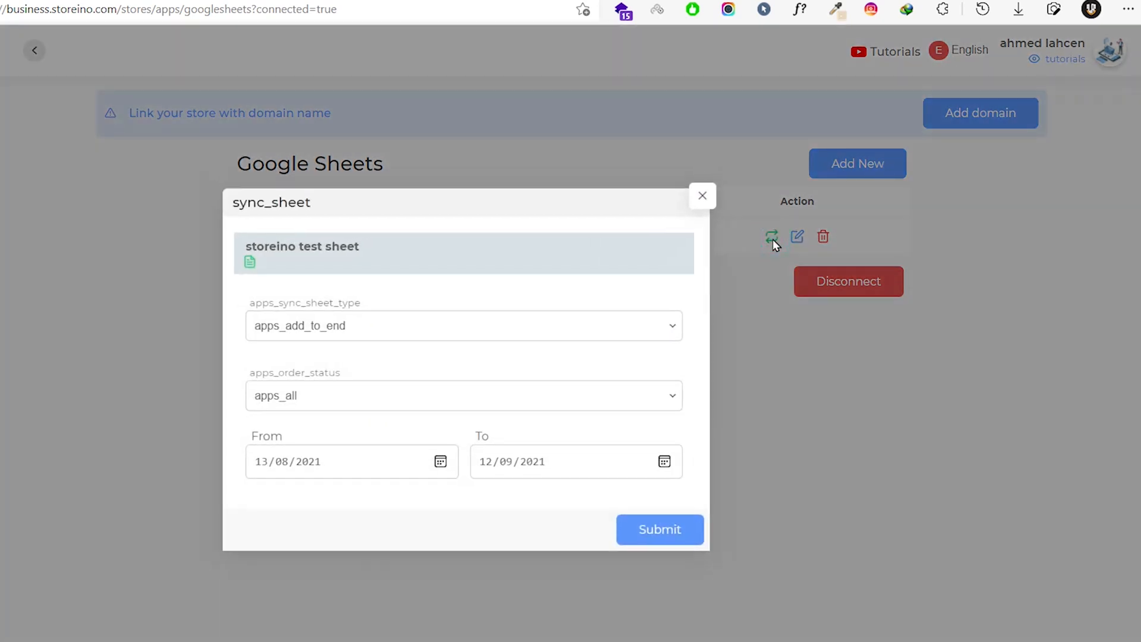
{"action": "left_click", "coordinate": [374, 330]}
{"action": "left_click", "coordinate": [659, 331]}
{"action": "left_click", "coordinate": [655, 527]}
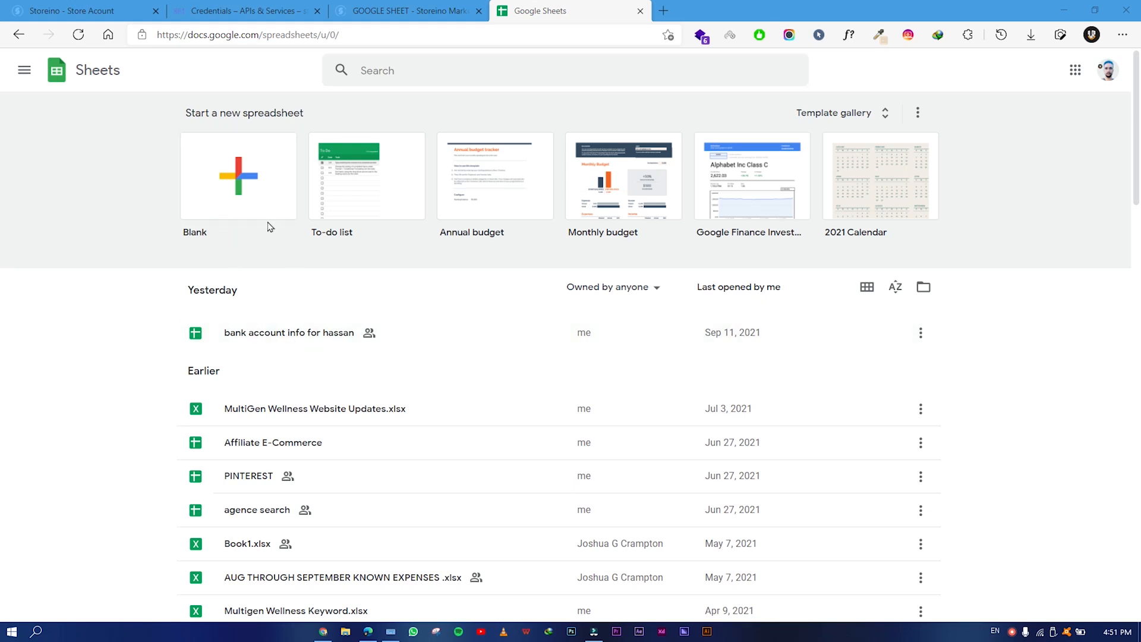
- In Google Sheets, create a blank spreadsheet and copy its spreadsheet ID from the page address
{"action": "left_click", "coordinate": [246, 194]}
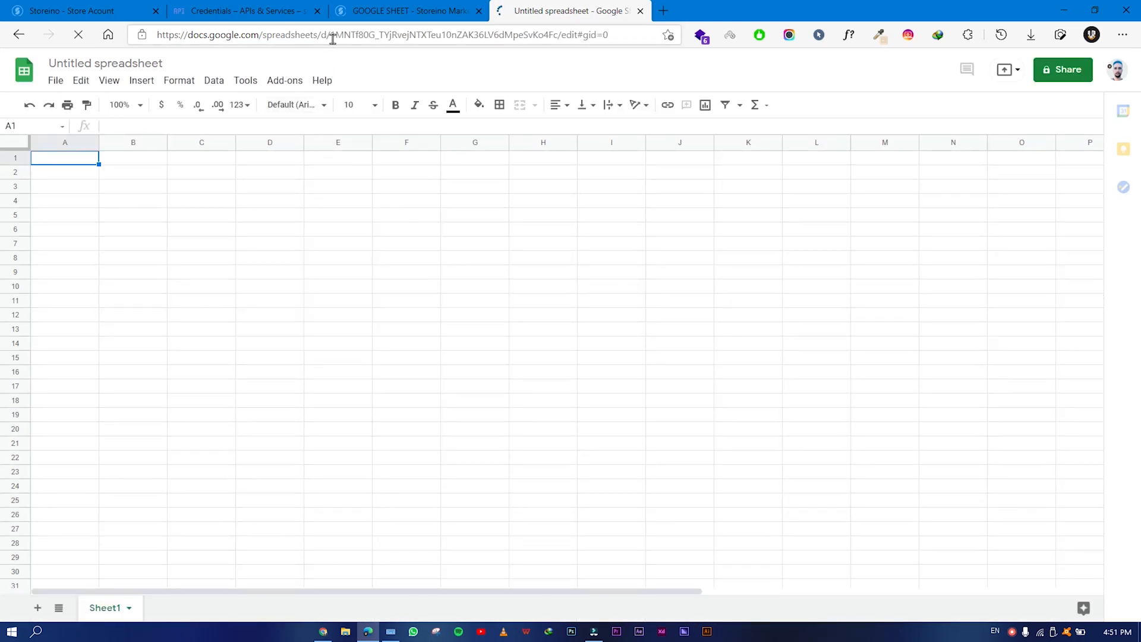
{"action": "left_click_drag", "start_coordinate": [331, 35], "coordinate": [672, 71]}
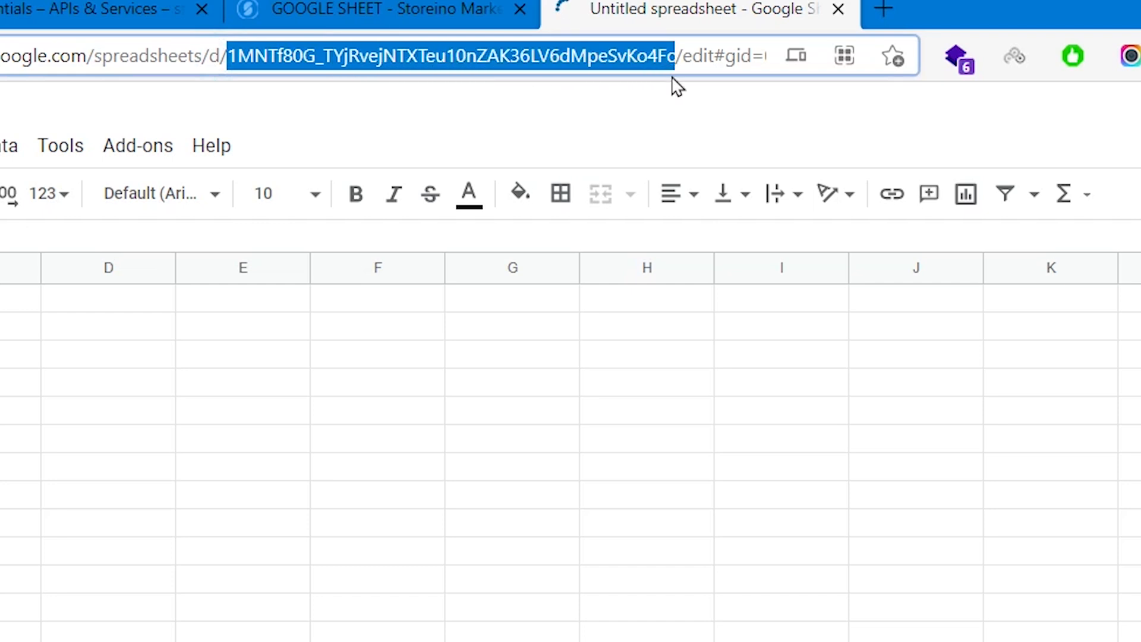
{"action": "right_click", "coordinate": [491, 59]}
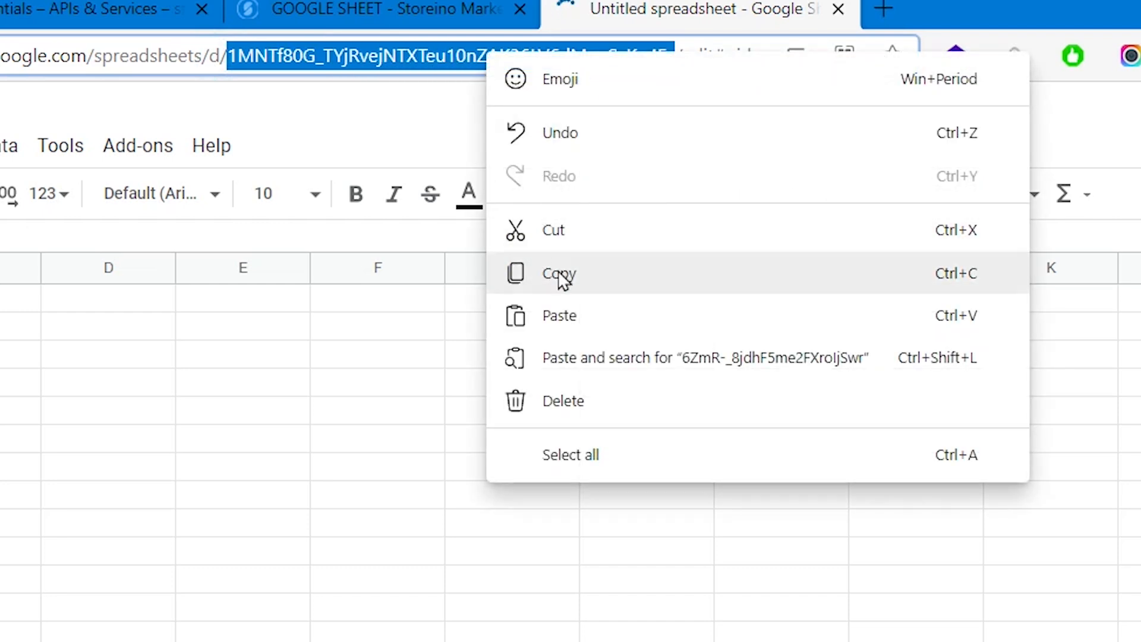
{"action": "left_click", "coordinate": [559, 272]}
- Back in Storeino, start adding a sheet named "test" that connects to the existing spreadsheet through the copied spreadsheet ID
{"action": "left_click", "coordinate": [72, 9]}
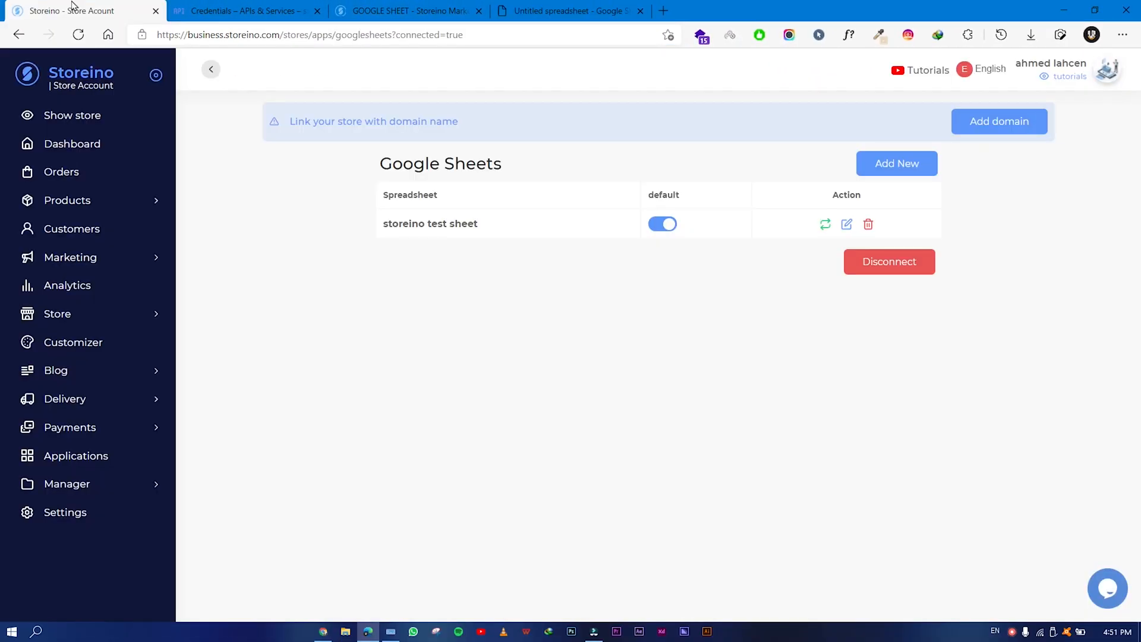
{"action": "left_click", "coordinate": [883, 169]}
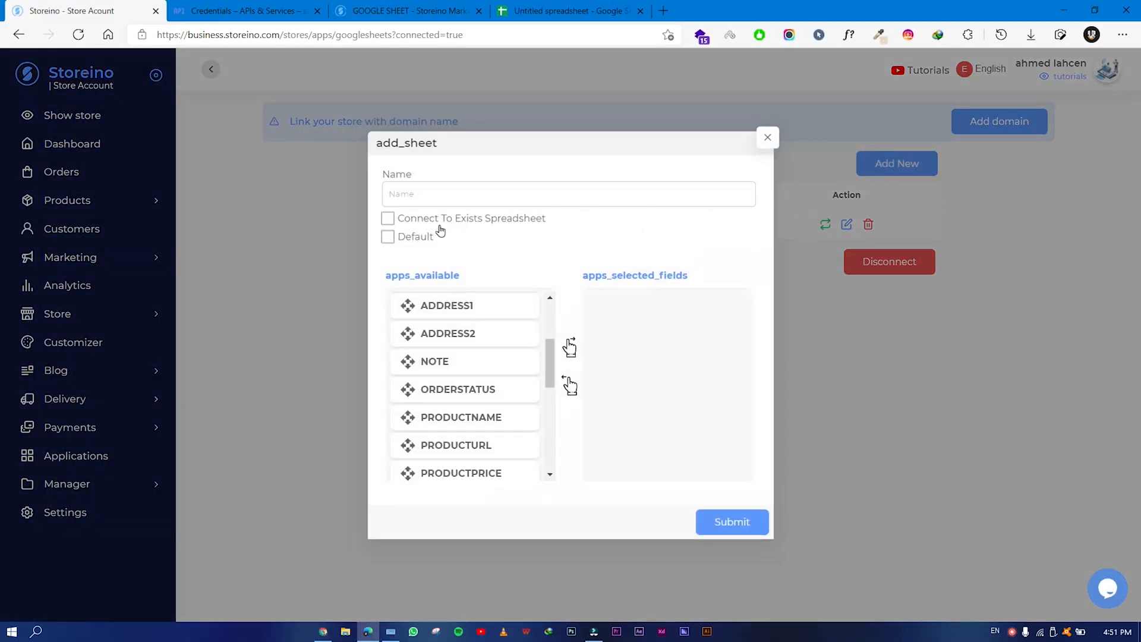
{"action": "left_click", "coordinate": [388, 218]}
{"action": "left_click", "coordinate": [434, 233]}
{"action": "right_click", "coordinate": [438, 238]}
{"action": "left_click", "coordinate": [474, 369]}
{"action": "left_click", "coordinate": [441, 171]}
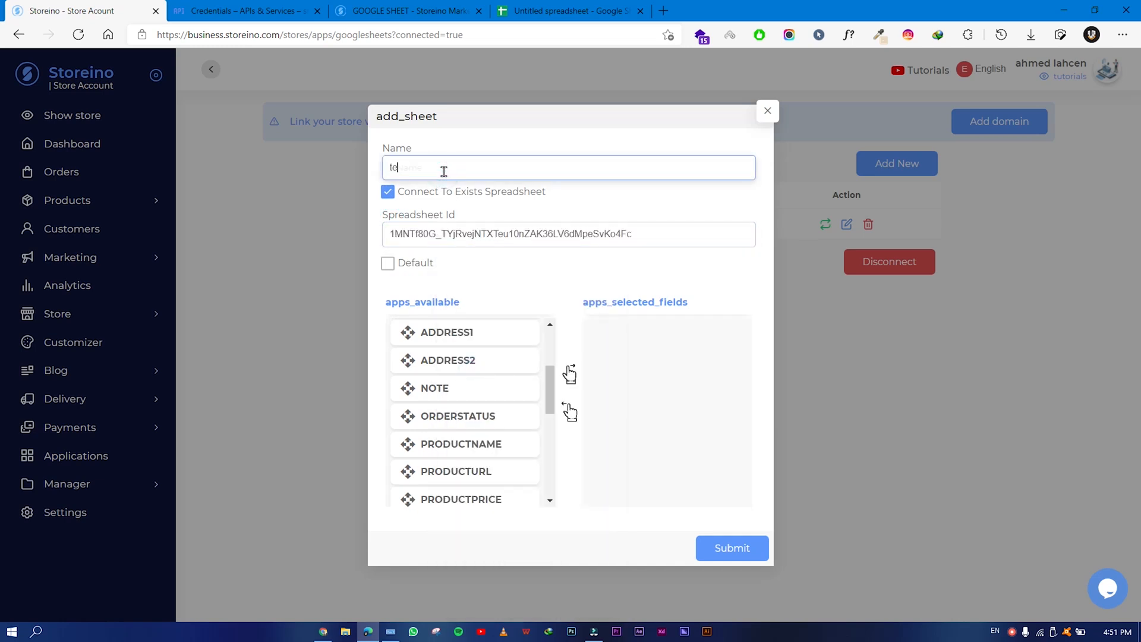
- Select ADDRESS1, ADDRESS2 and a third order field for the "test" sheet and submit it
{"action": "double_click", "coordinate": [472, 331]}
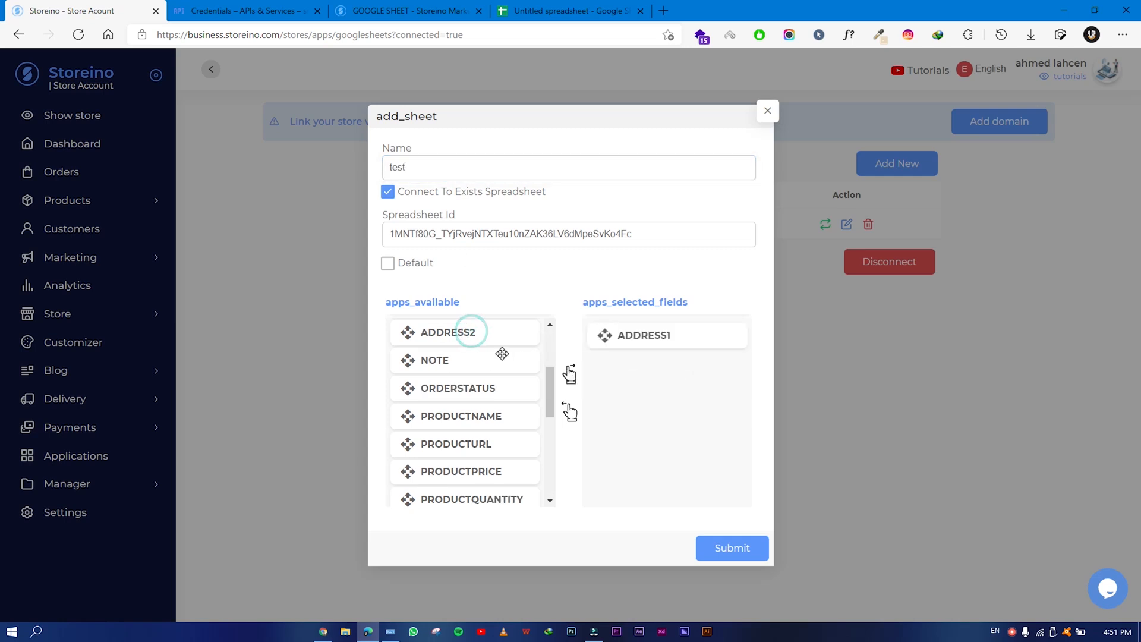
{"action": "double_click", "coordinate": [467, 333]}
{"action": "left_click_drag", "start_coordinate": [471, 357], "coordinate": [639, 405]}
{"action": "left_click", "coordinate": [722, 555]}
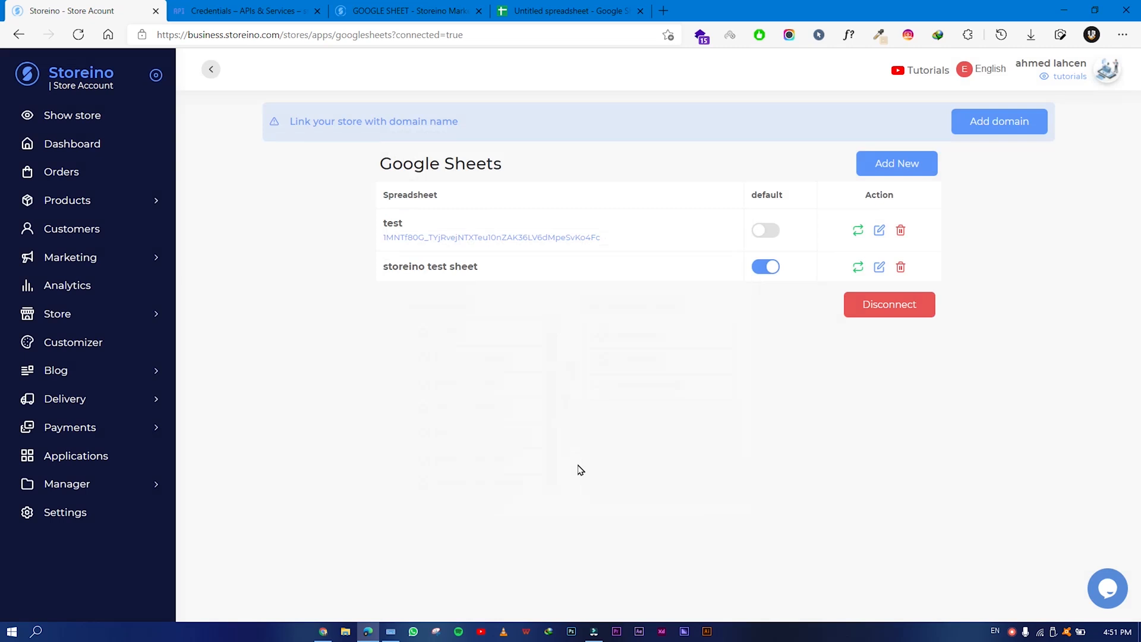
- Sync the "test" sheet with the apps_add_to_end type for all orders from 13/08/2021 to 12/09/2021, and close the sync dialog
{"action": "double_click", "coordinate": [413, 225]}
{"action": "left_click", "coordinate": [414, 220]}
{"action": "left_click", "coordinate": [857, 233]}
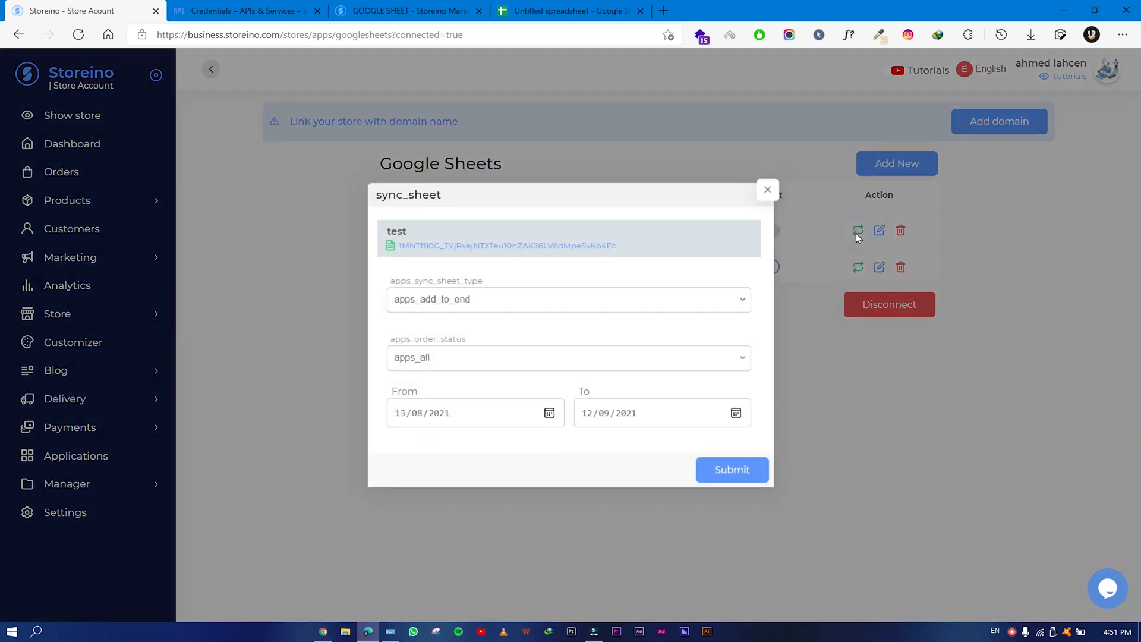
{"action": "left_click", "coordinate": [714, 474]}
{"action": "left_click", "coordinate": [767, 190]}
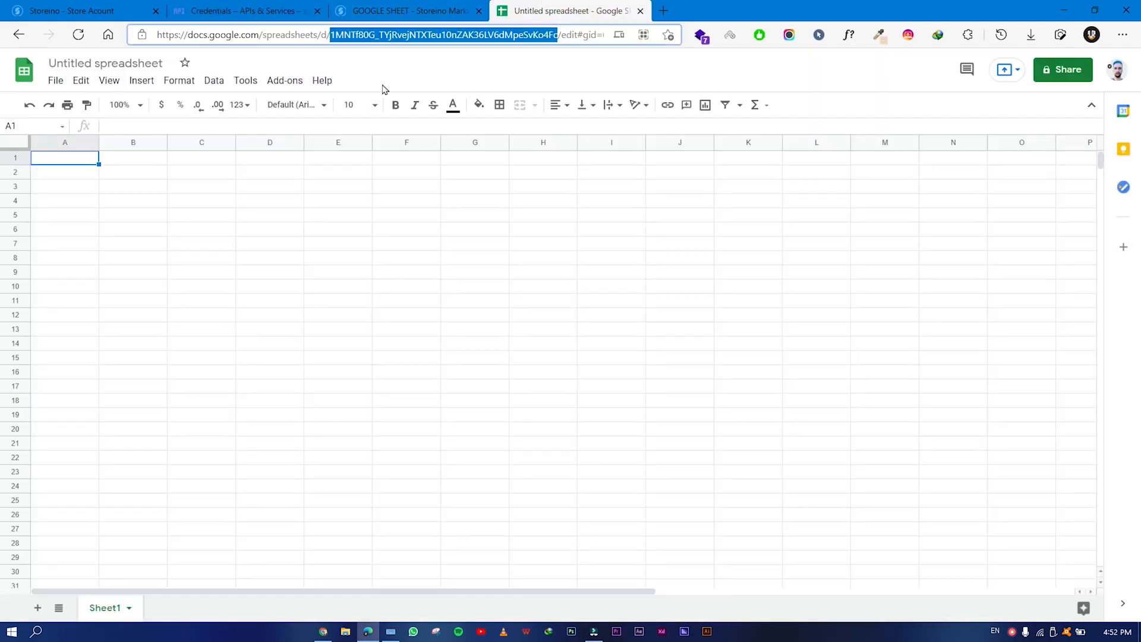
- Reload the linked spreadsheet in Google Sheets to check for synced orders, and return to the Storeino store account
{"action": "left_click", "coordinate": [78, 34]}
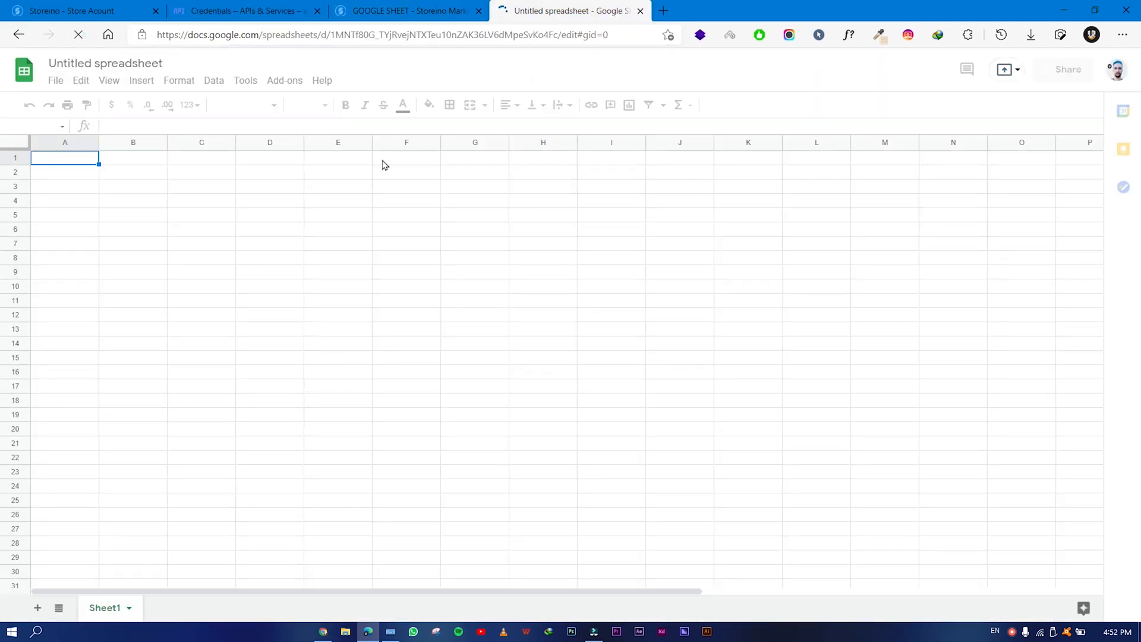
{"action": "left_click", "coordinate": [72, 8]}
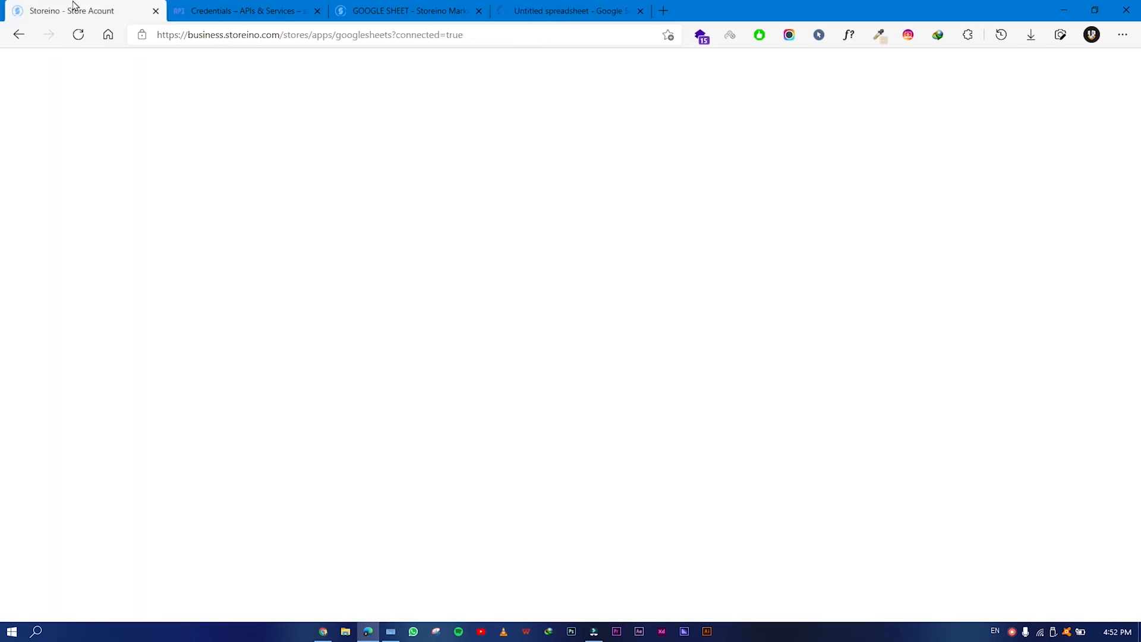